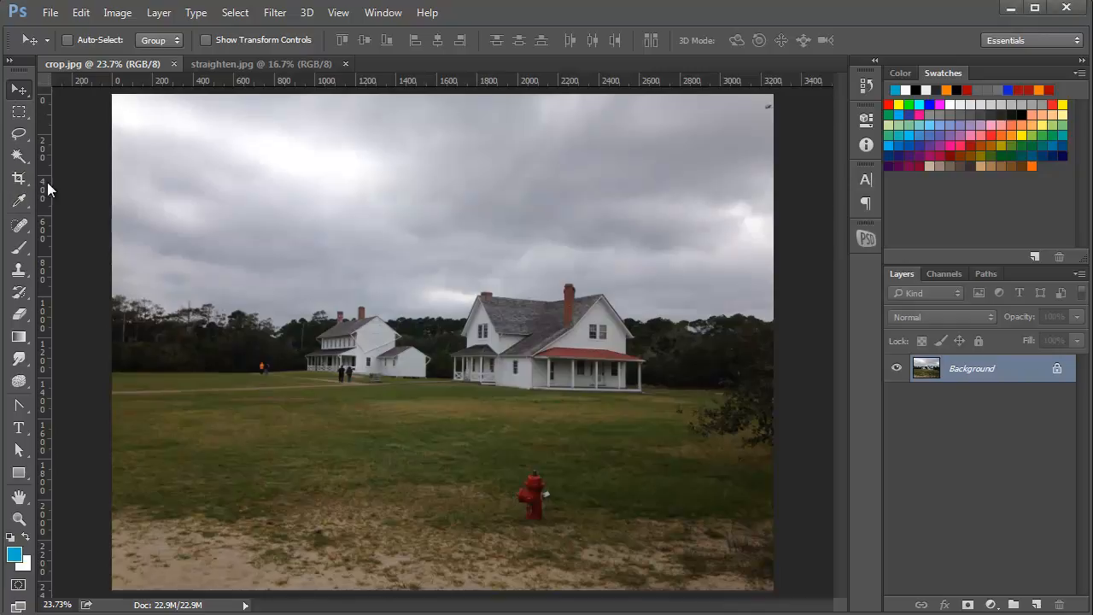
Try a freehand crop that trims the photo's right and lower edges around the houses, and discard it
left_click(18, 178)
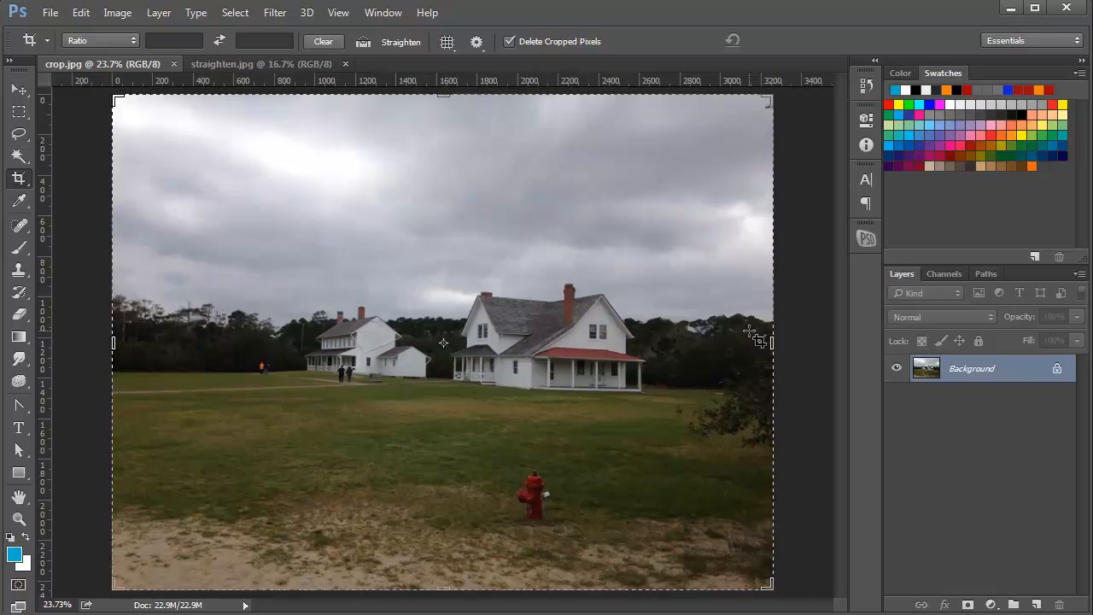
left_click_drag(772, 343, 703, 343)
left_click_drag(442, 589, 450, 530)
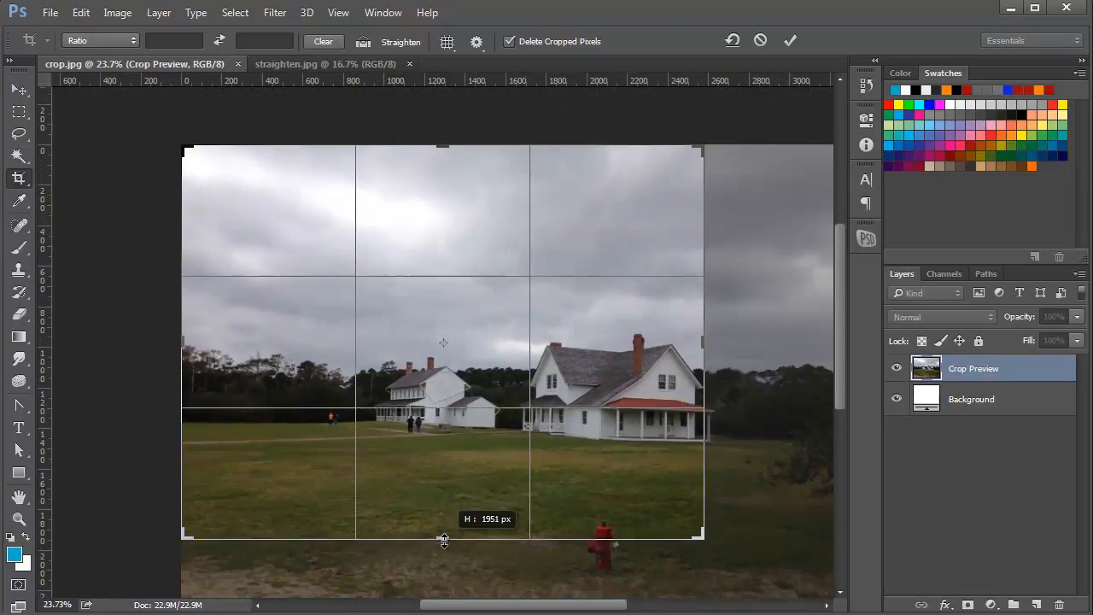
left_click_drag(709, 533, 738, 556)
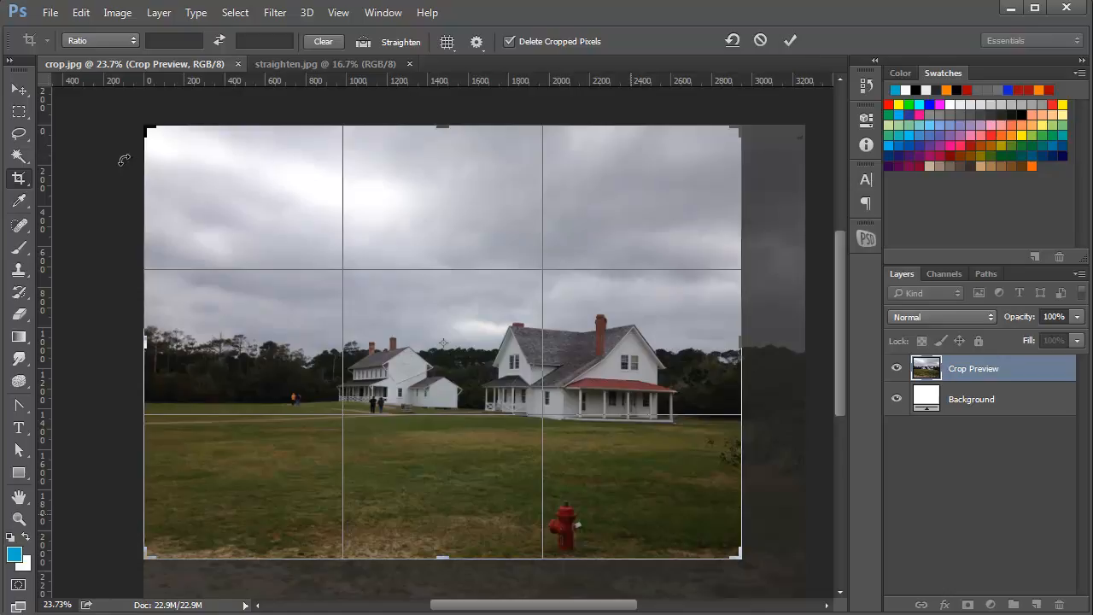
left_click(760, 43)
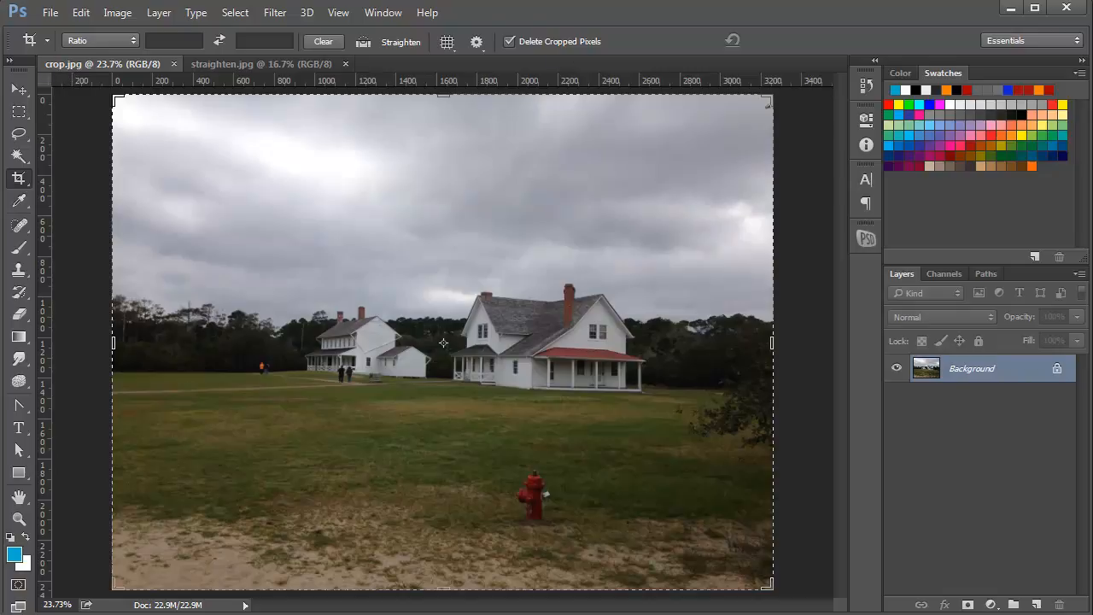
Constrain the crop frame to the 5:7 preset, and switch the preset to Ratio while keeping the values 5 and 7
left_click(132, 39)
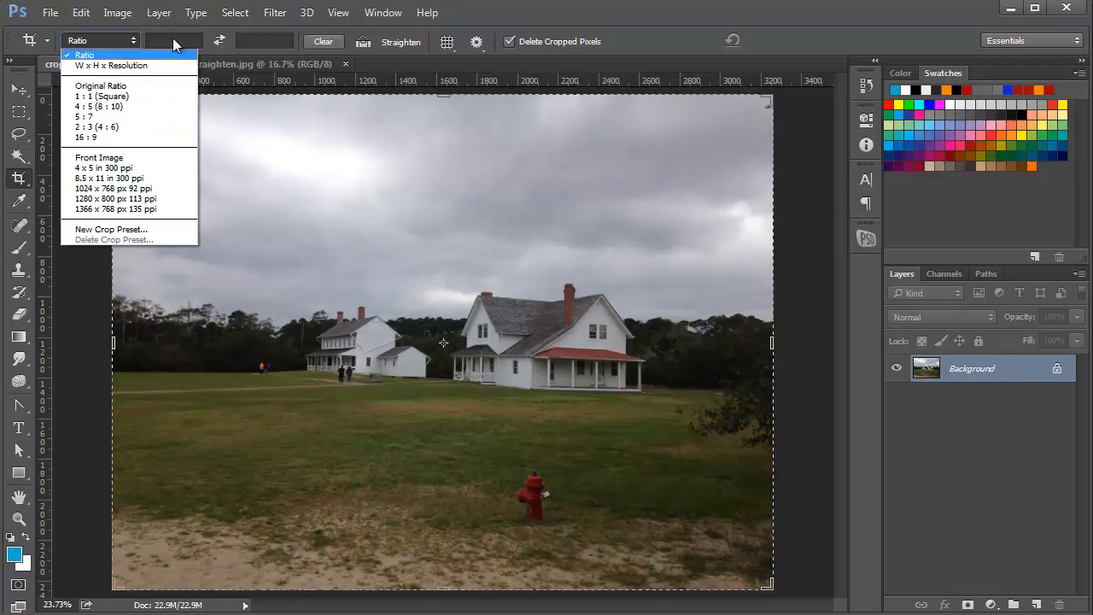
left_click(97, 115)
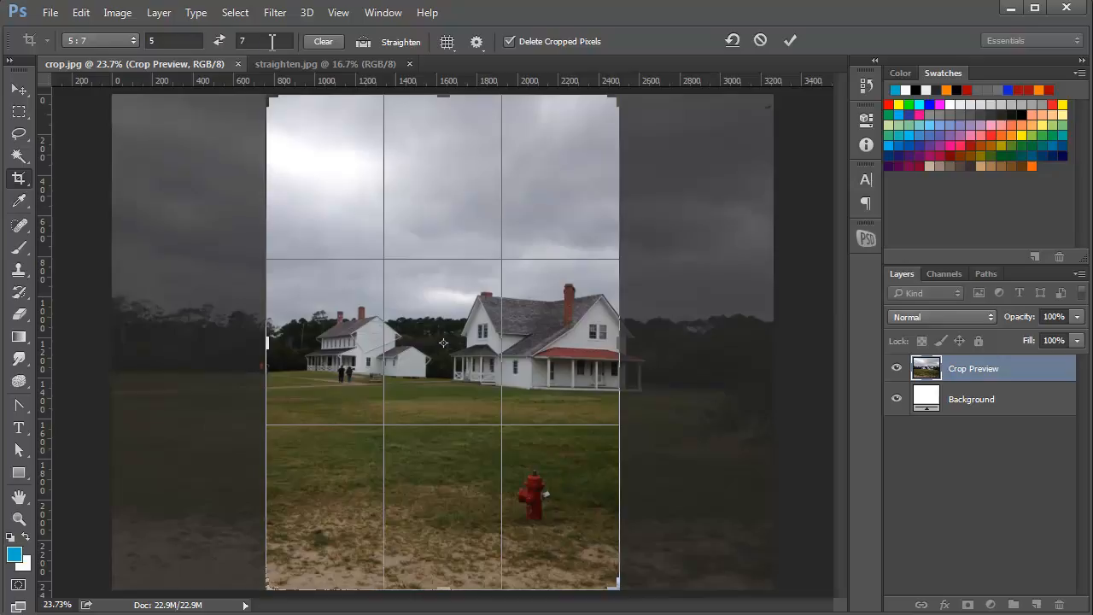
left_click(156, 39)
left_click(127, 40)
left_click(120, 52)
Try the Grid overlay on the crop frame and return to the Rule of Thirds overlay
left_click(446, 43)
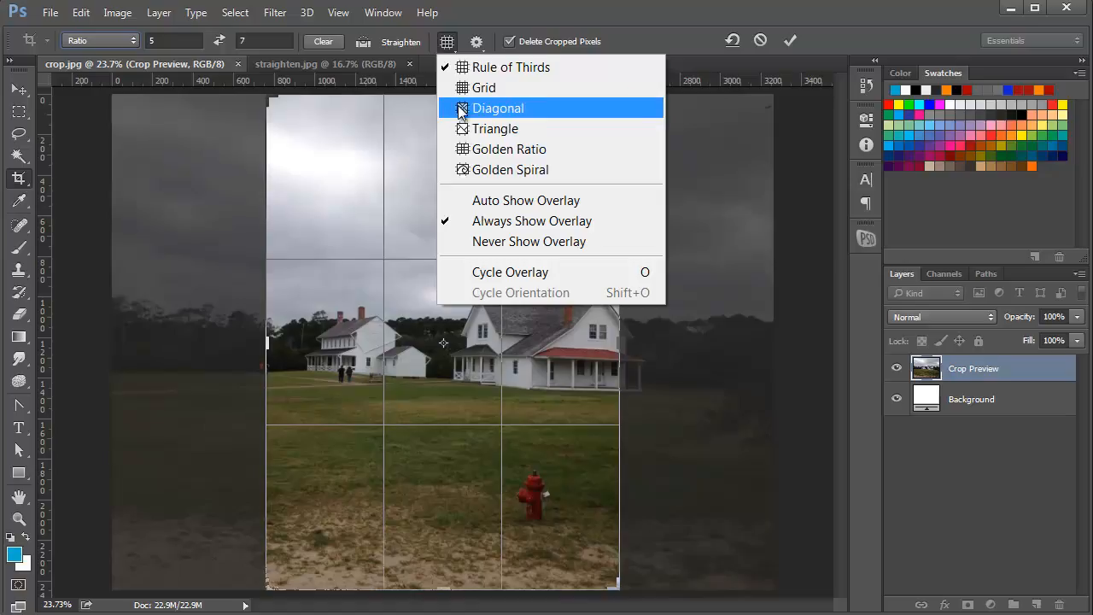
left_click(515, 72)
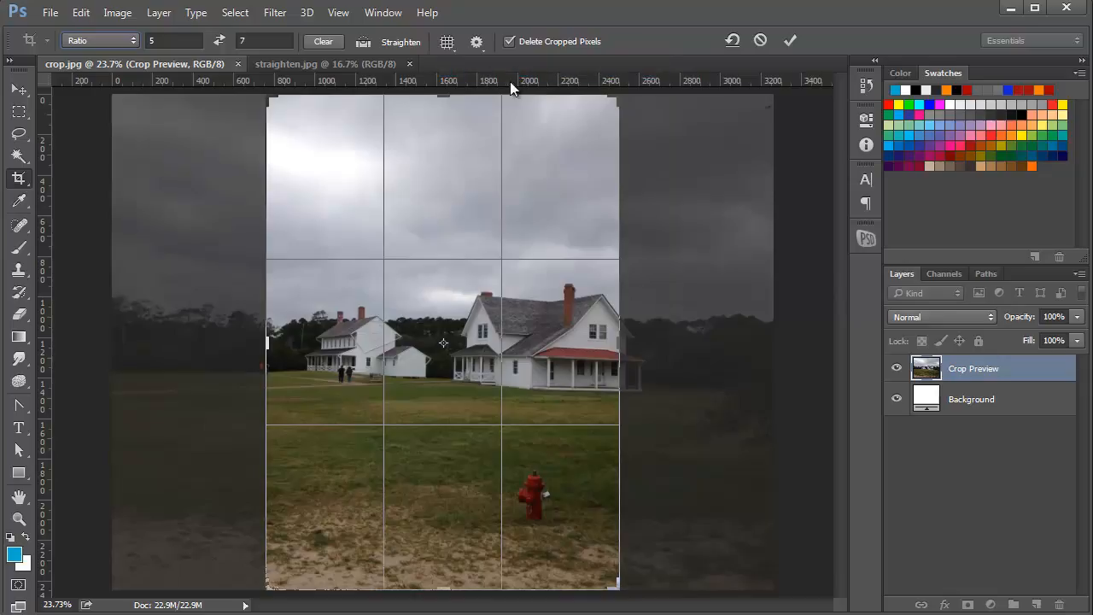
left_click(453, 41)
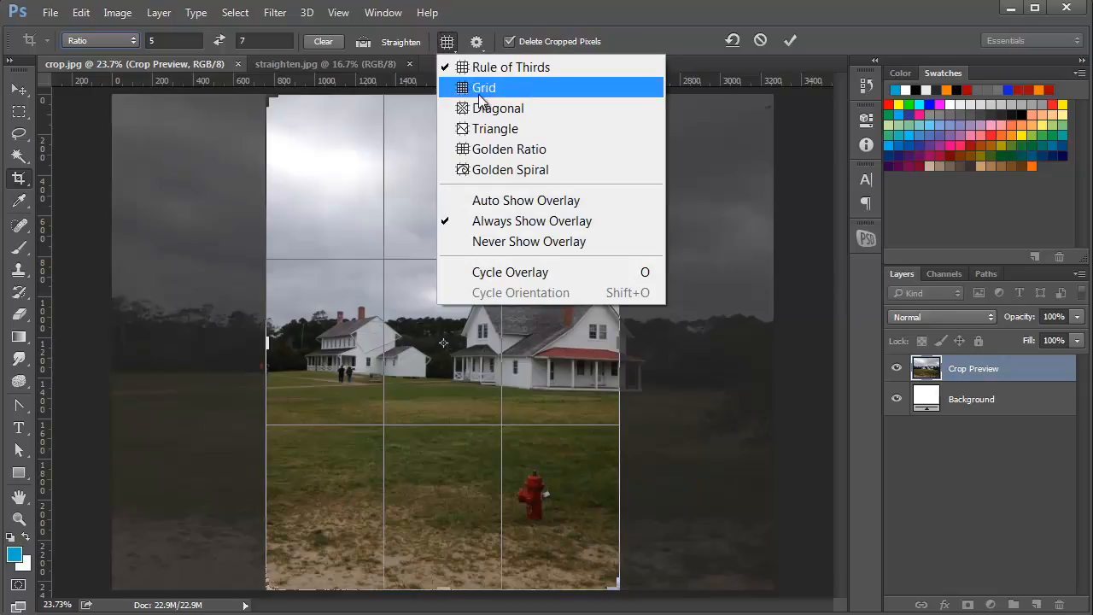
left_click(512, 70)
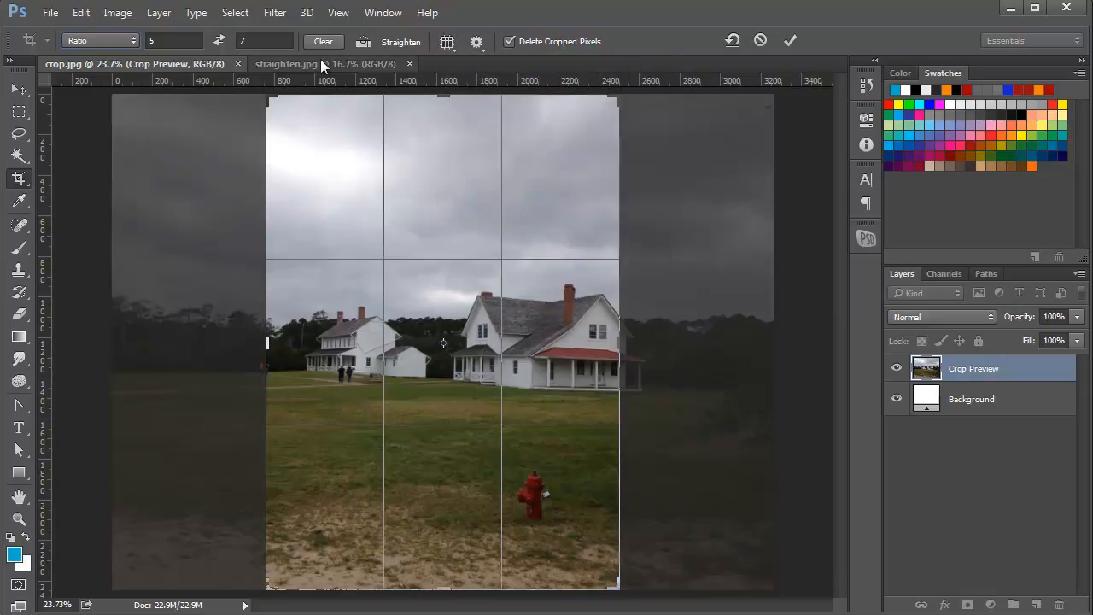
left_click(445, 41)
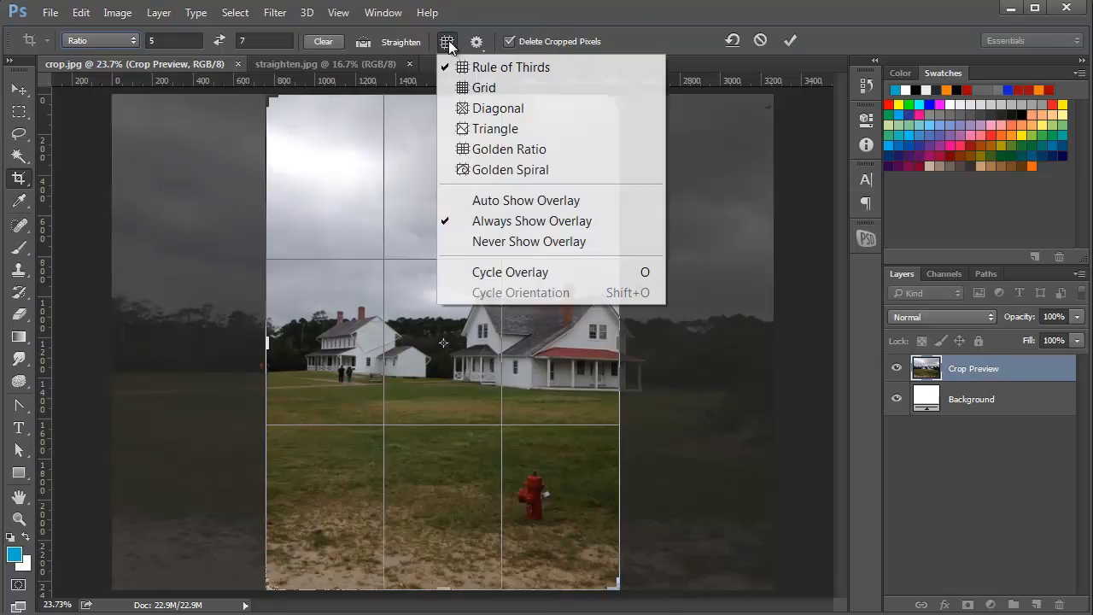
left_click(468, 84)
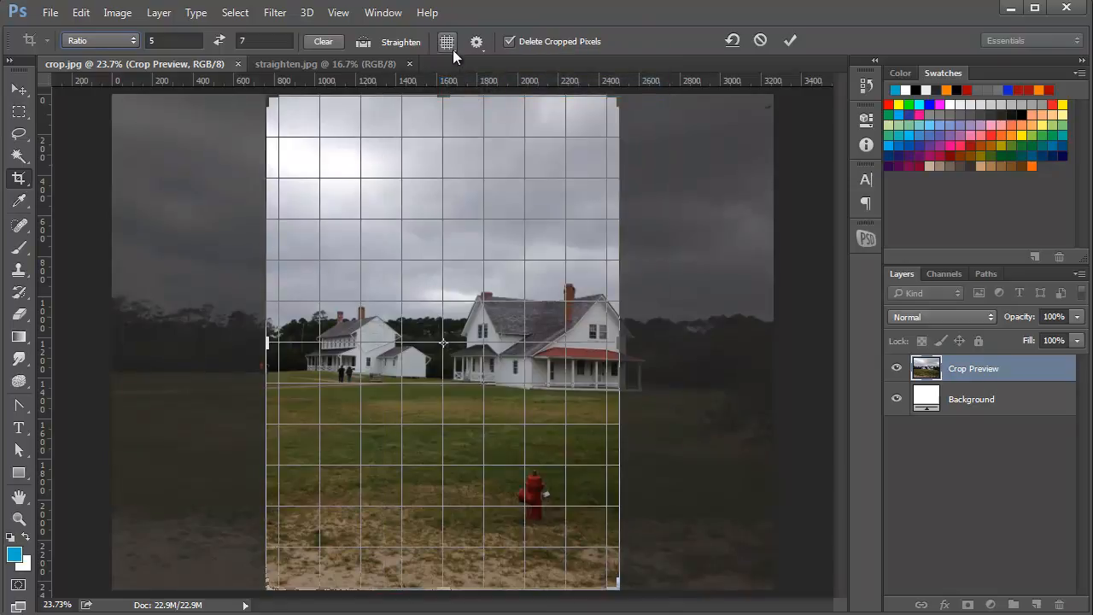
left_click(452, 48)
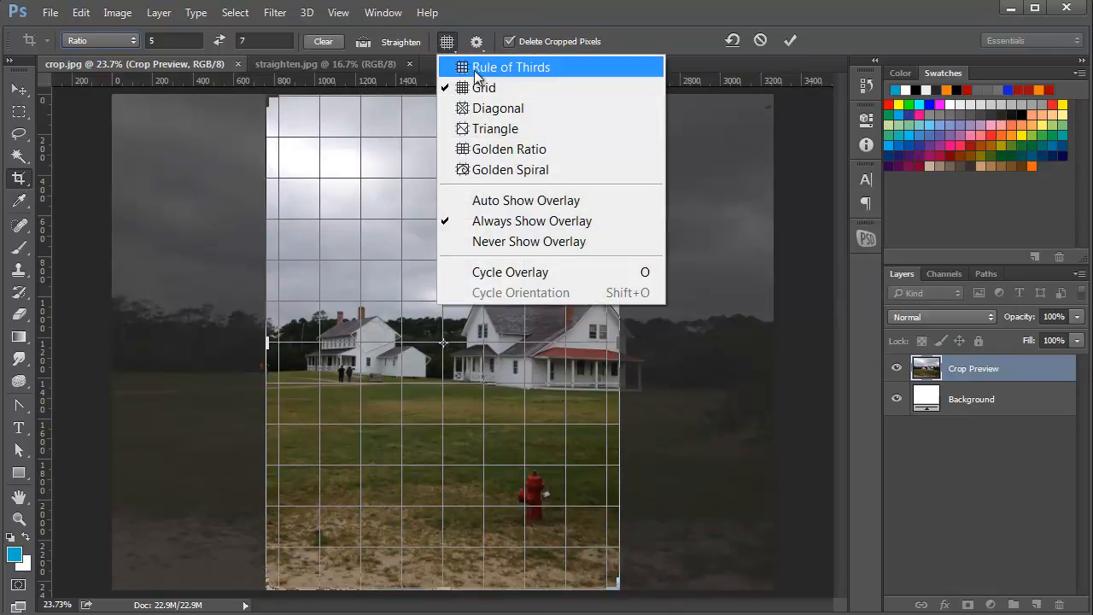
left_click(504, 67)
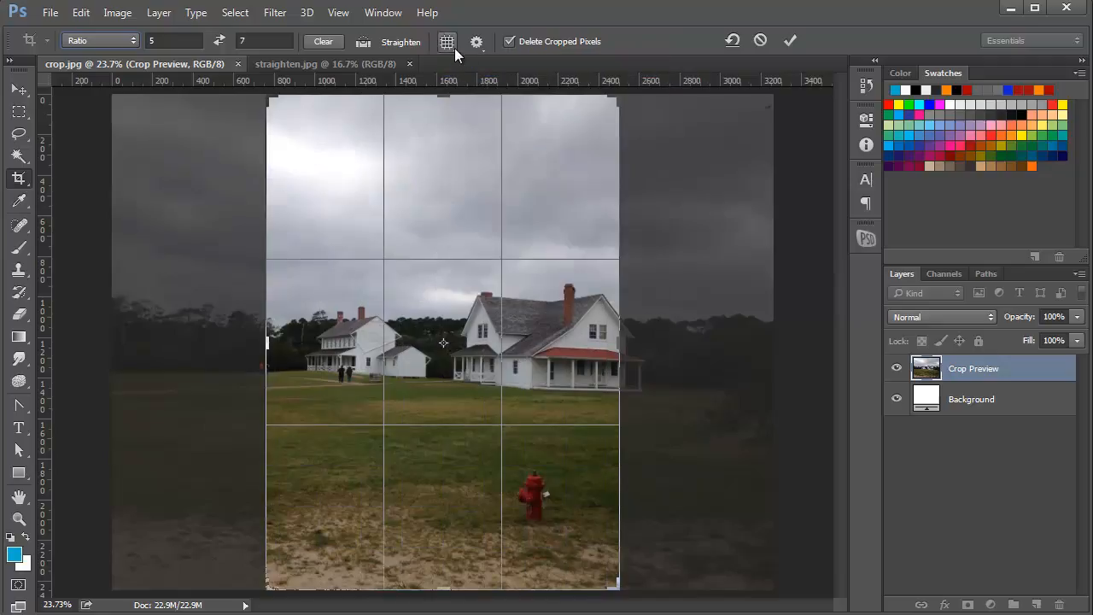
Hide the crop guides with Never Show Overlay and restore them with Always Show Overlay
left_click(453, 46)
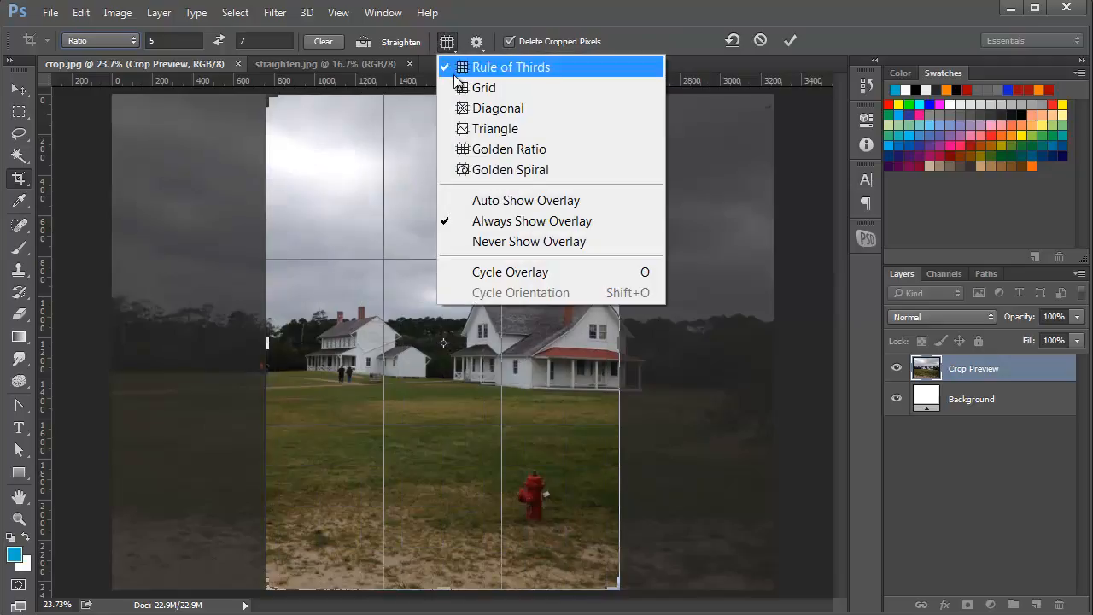
left_click(483, 244)
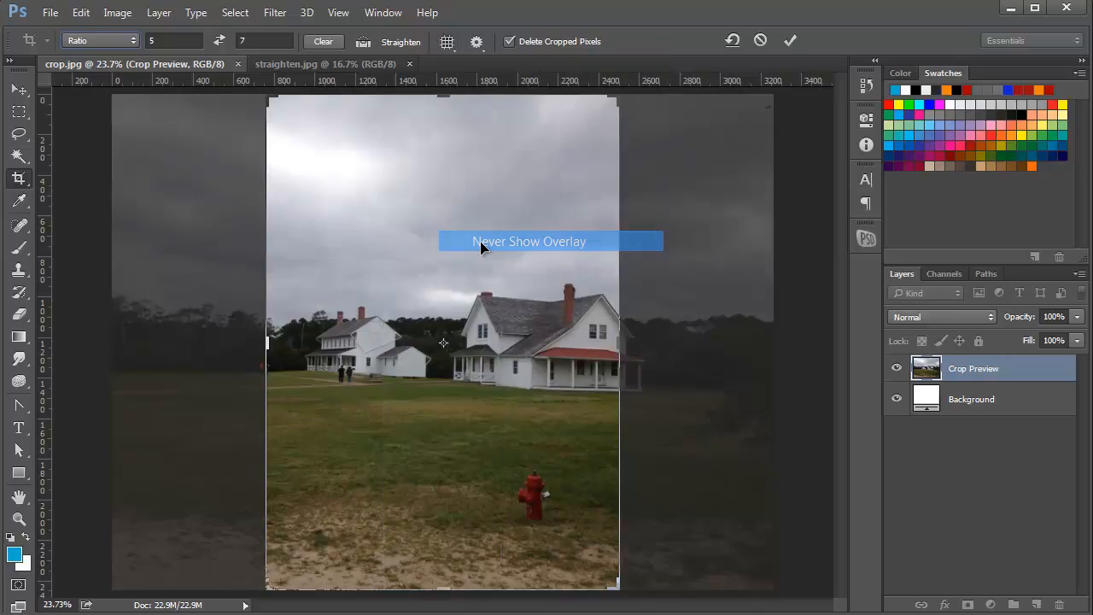
left_click(448, 44)
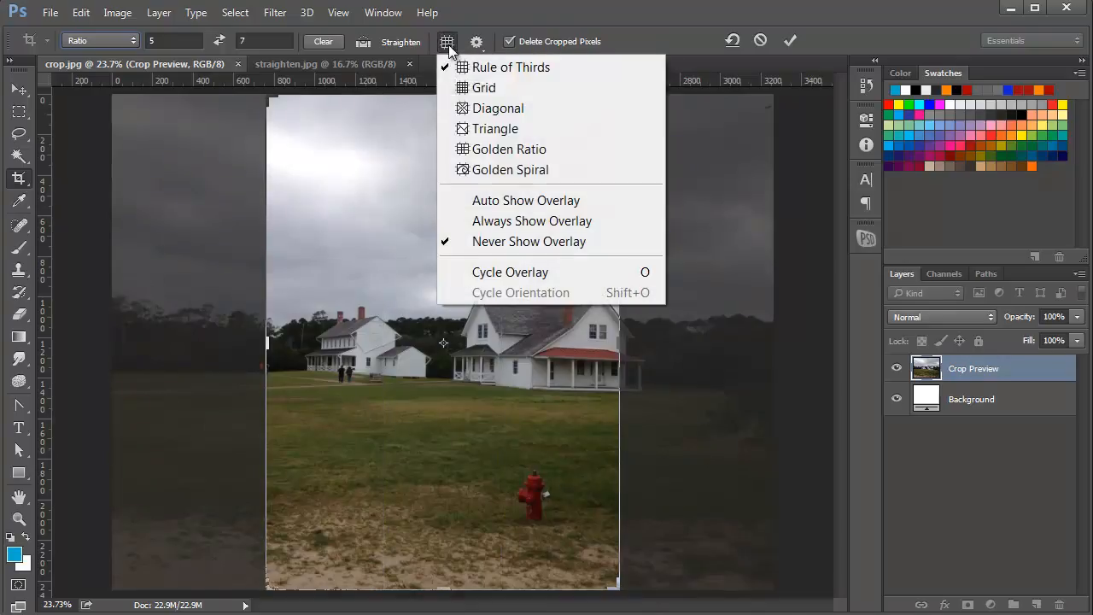
left_click(517, 224)
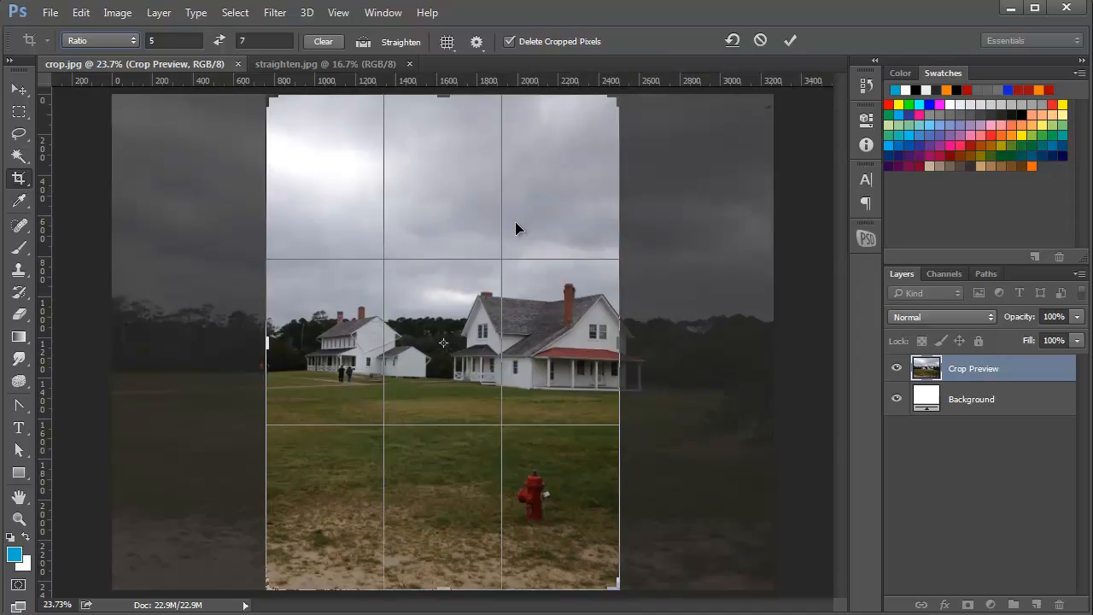
Switch Show Cropped Area off and back on in the crop options
left_click(476, 42)
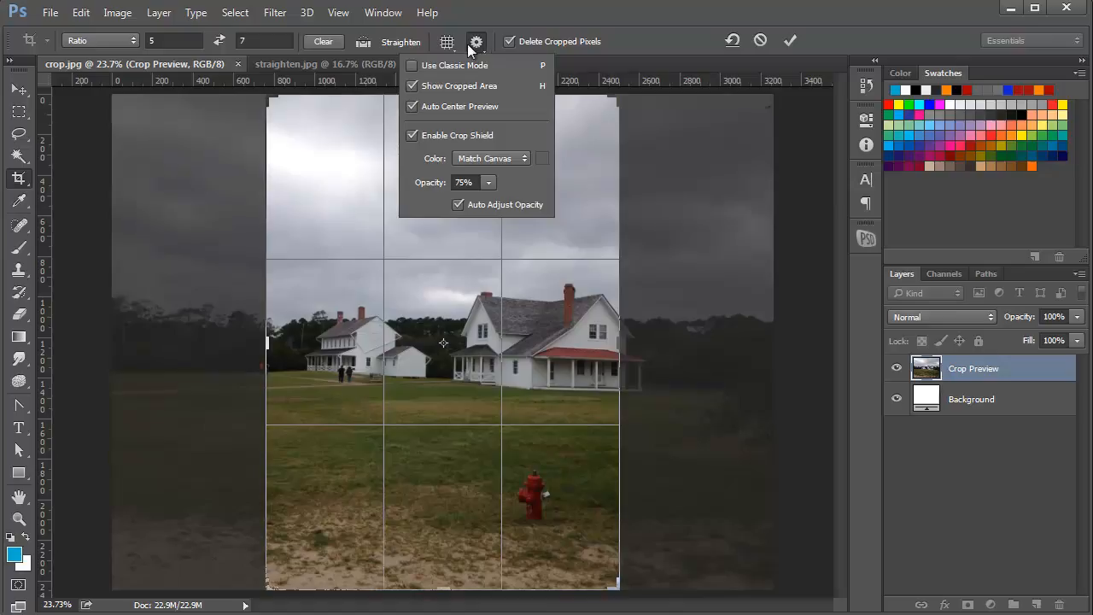
left_click(410, 82)
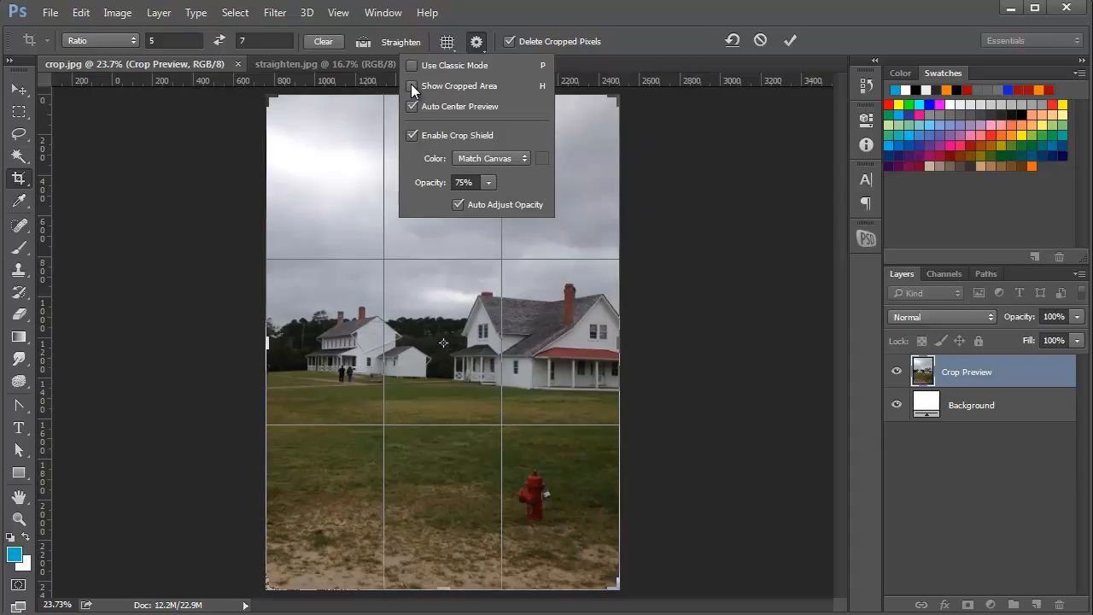
left_click(411, 83)
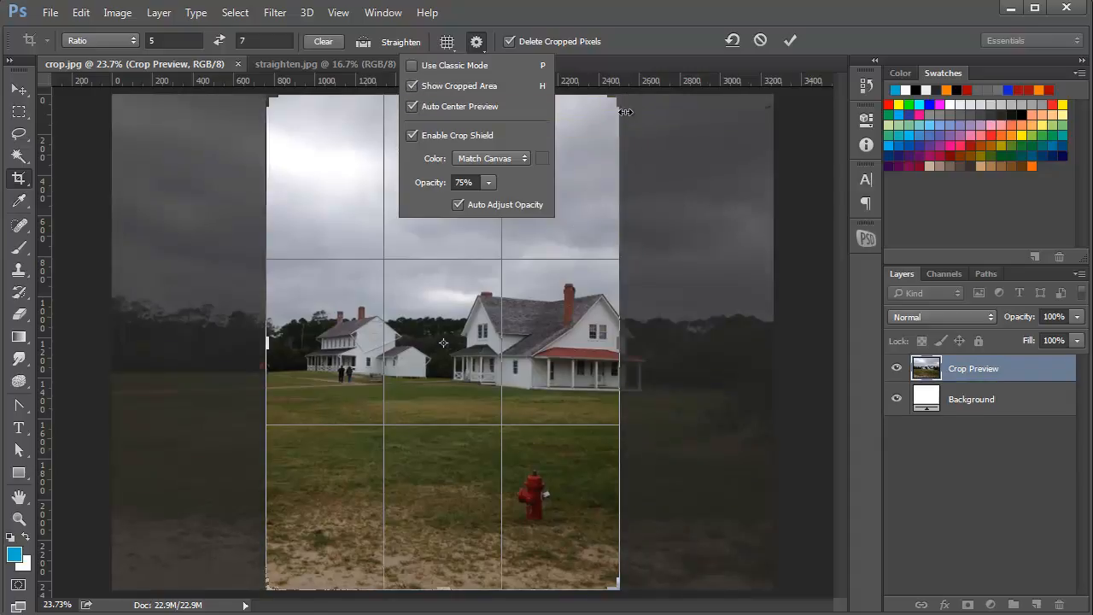
left_click(641, 38)
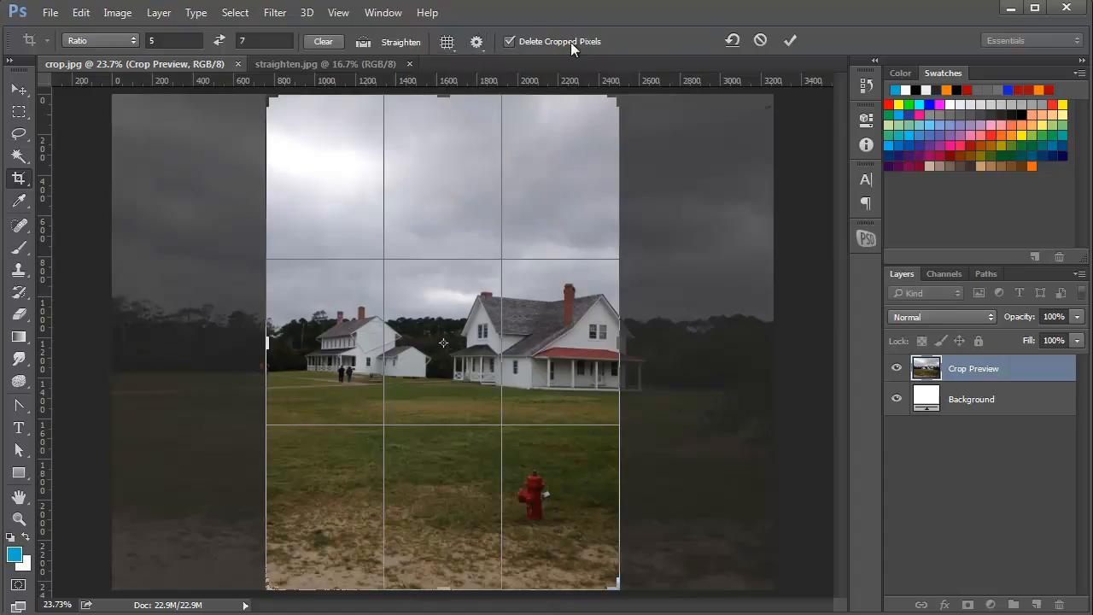
Apply the 5:7 crop with Delete Cropped Pixels turned off, and shift the layer rightward to bring hidden pixels into the frame
left_click(509, 41)
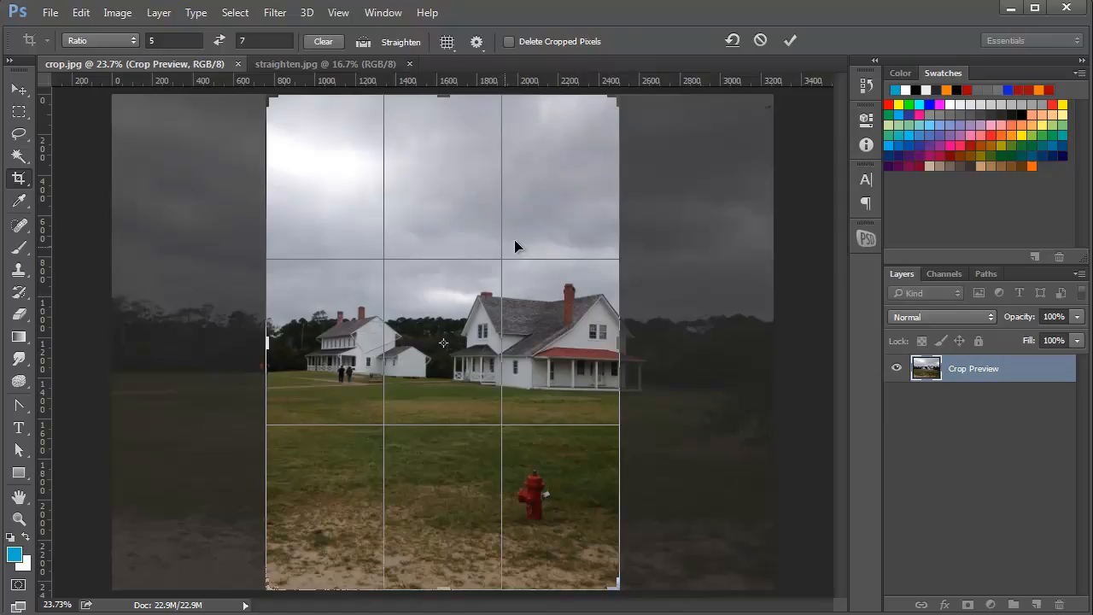
left_click(792, 42)
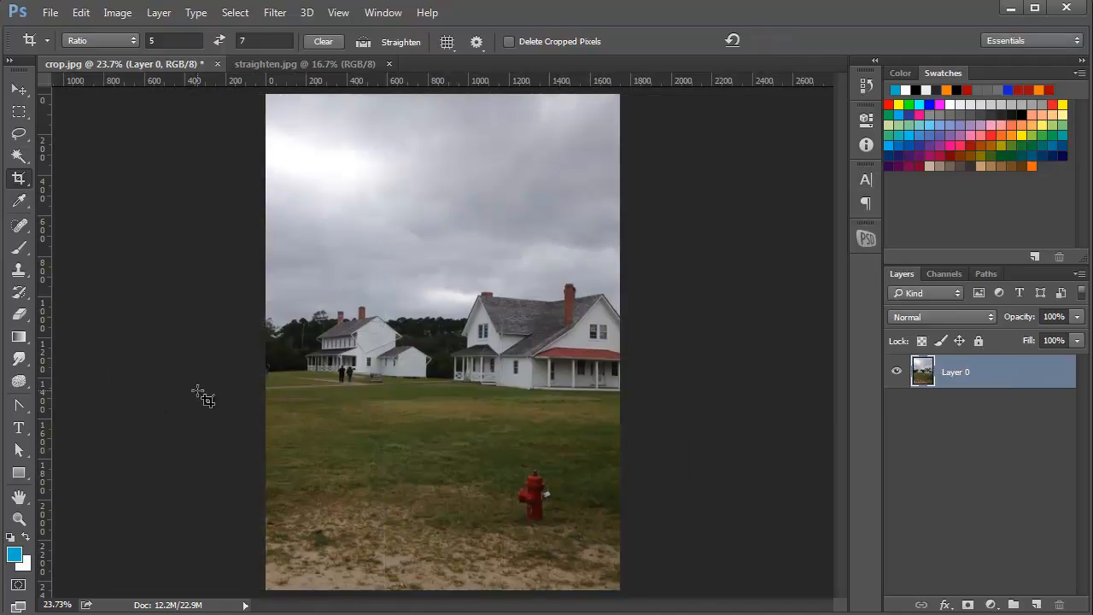
left_click(26, 94)
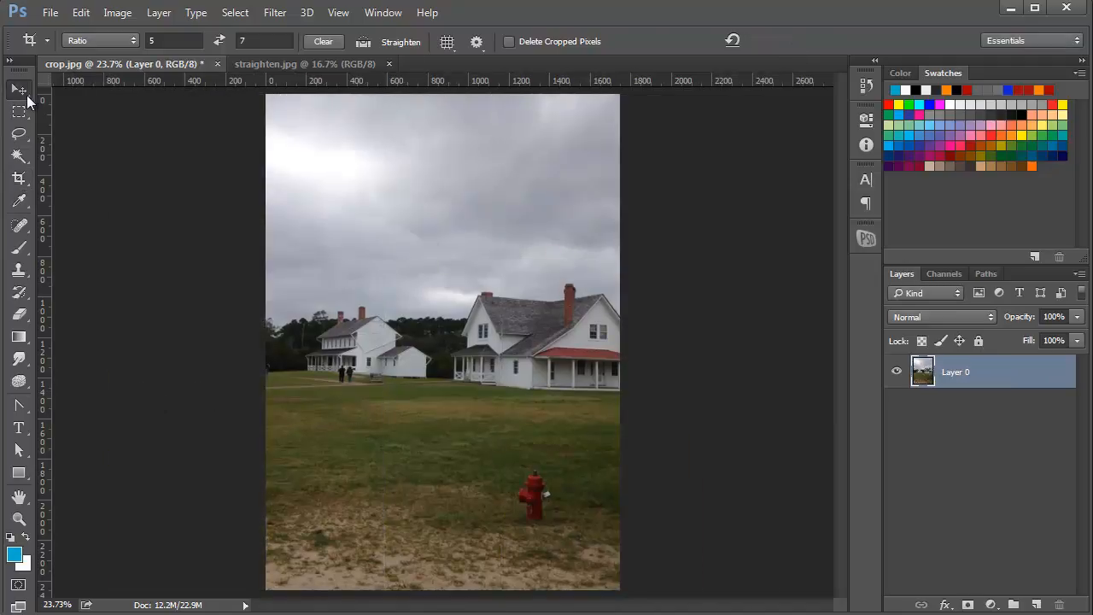
left_click_drag(336, 179, 471, 178)
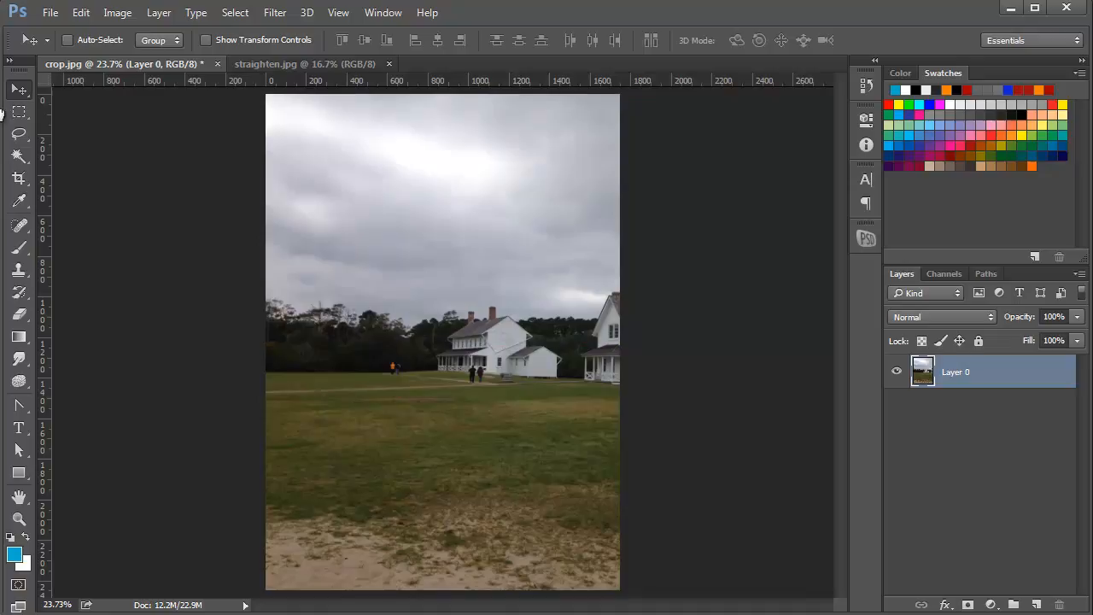
Try widening the 5:7 crop frame to bring back the area outside the cropped image, and discard the change
left_click(19, 178)
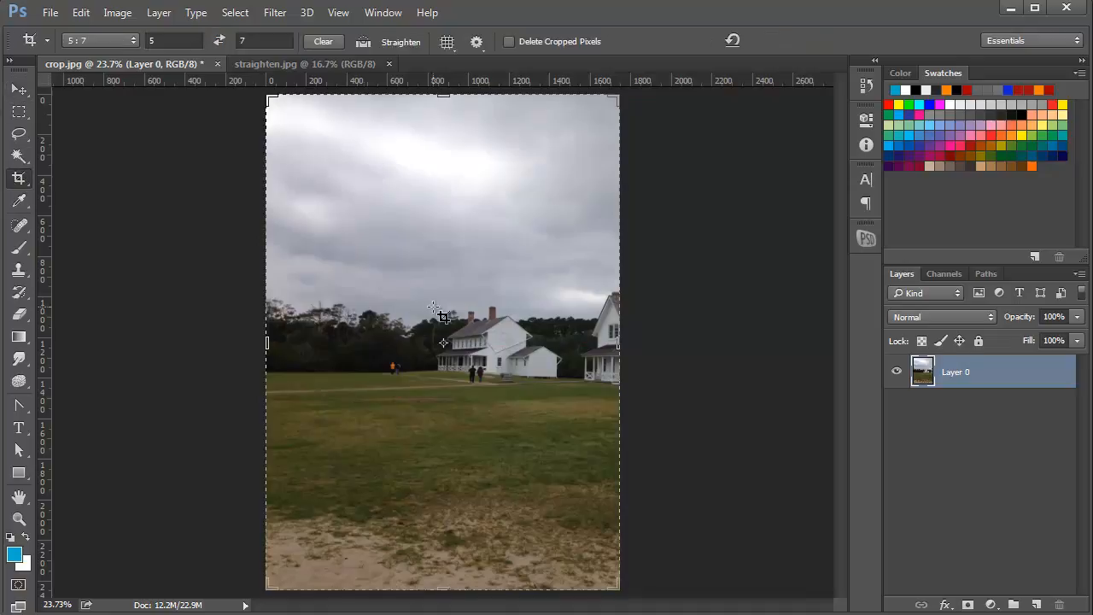
left_click_drag(618, 342, 651, 347)
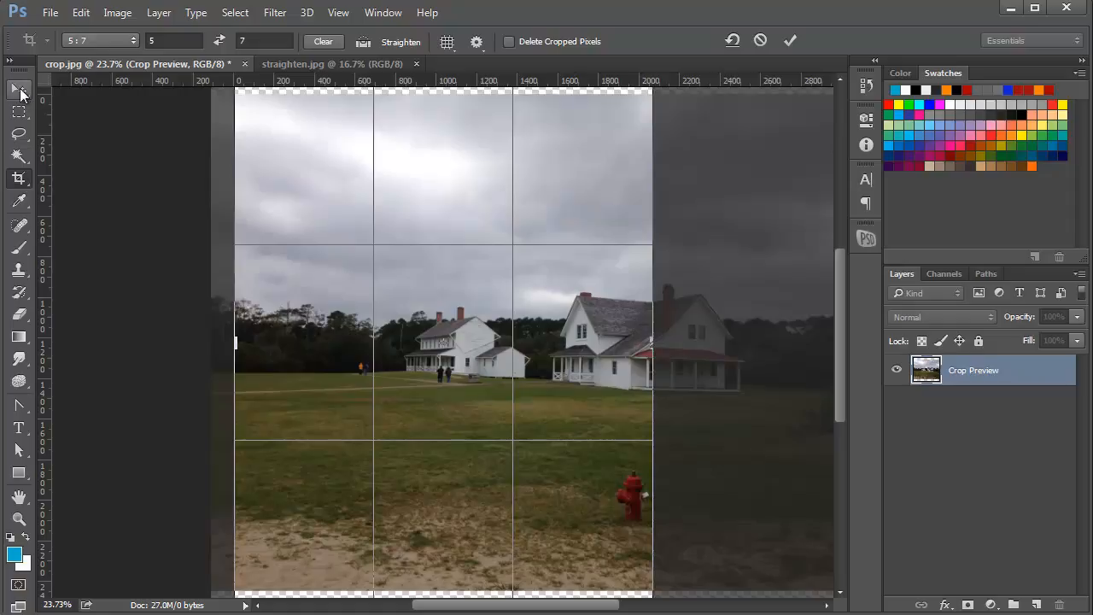
left_click(760, 43)
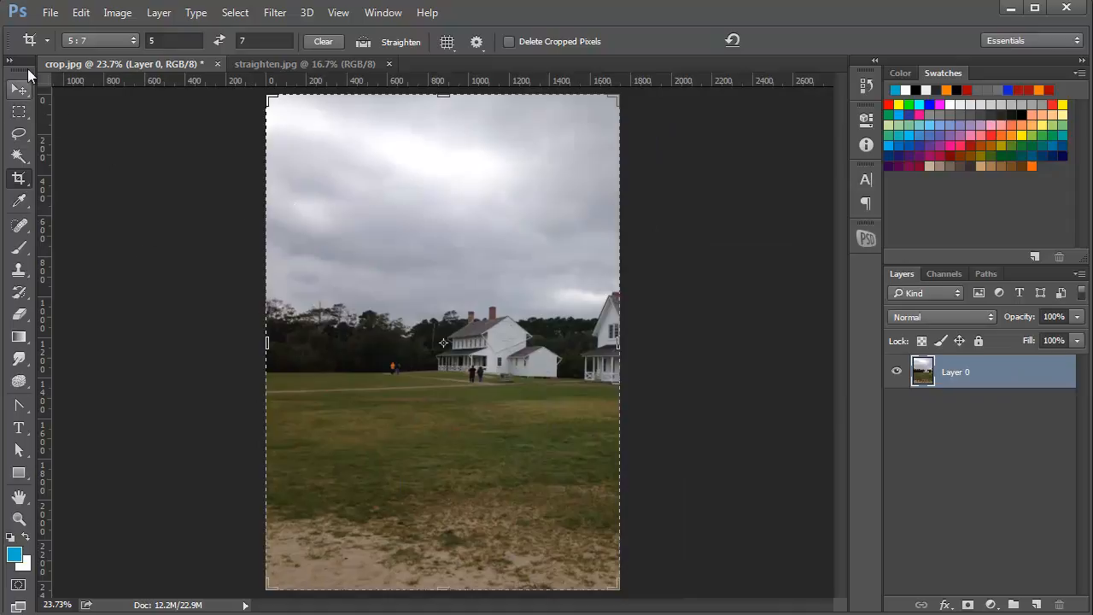
Revert the photo to its last saved version and leave the Crop tool for the Move tool
left_click(49, 12)
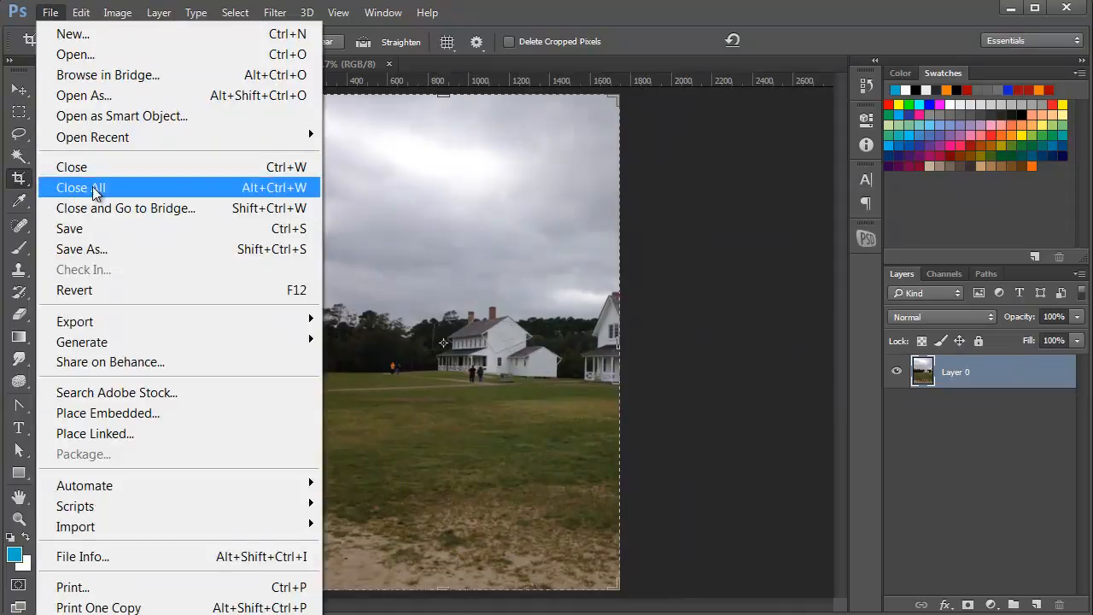
left_click(94, 292)
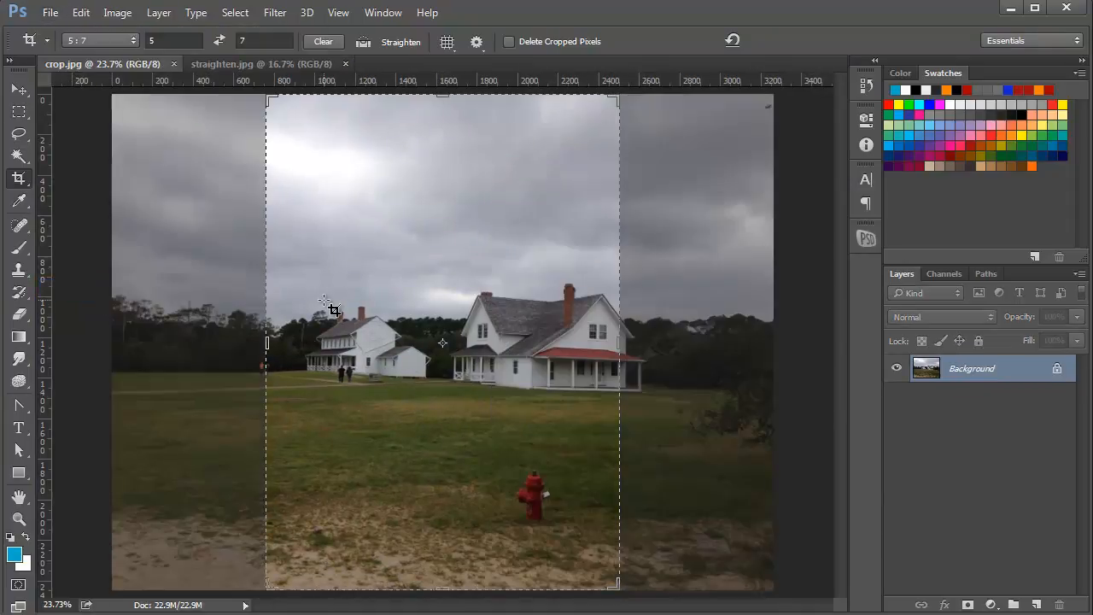
left_click(19, 89)
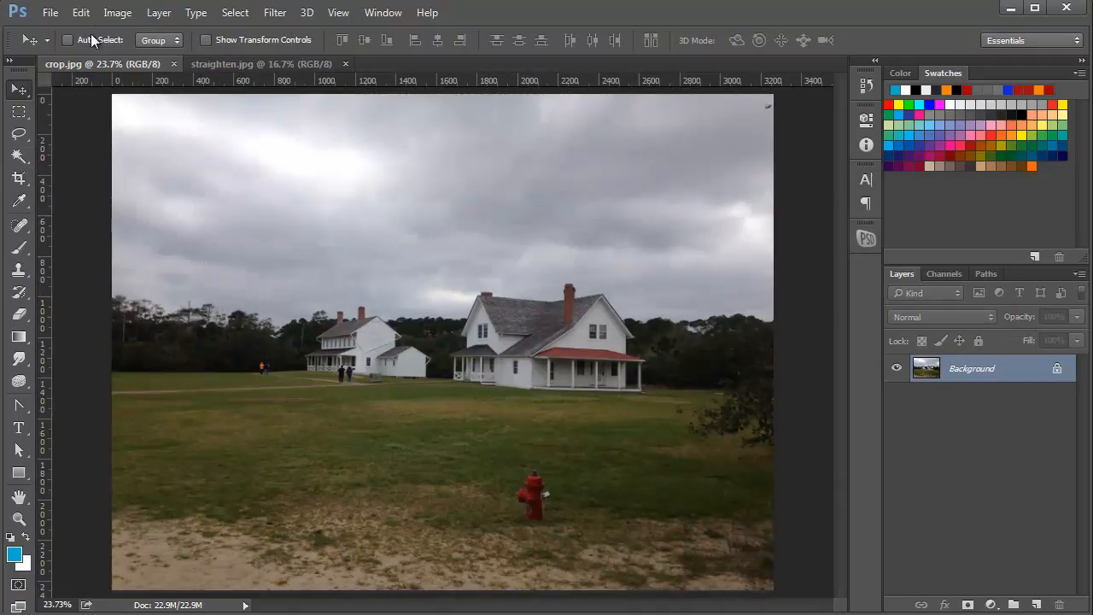
Draw a rectangular marquee selection around the two houses and the fire hydrant
left_click(18, 111)
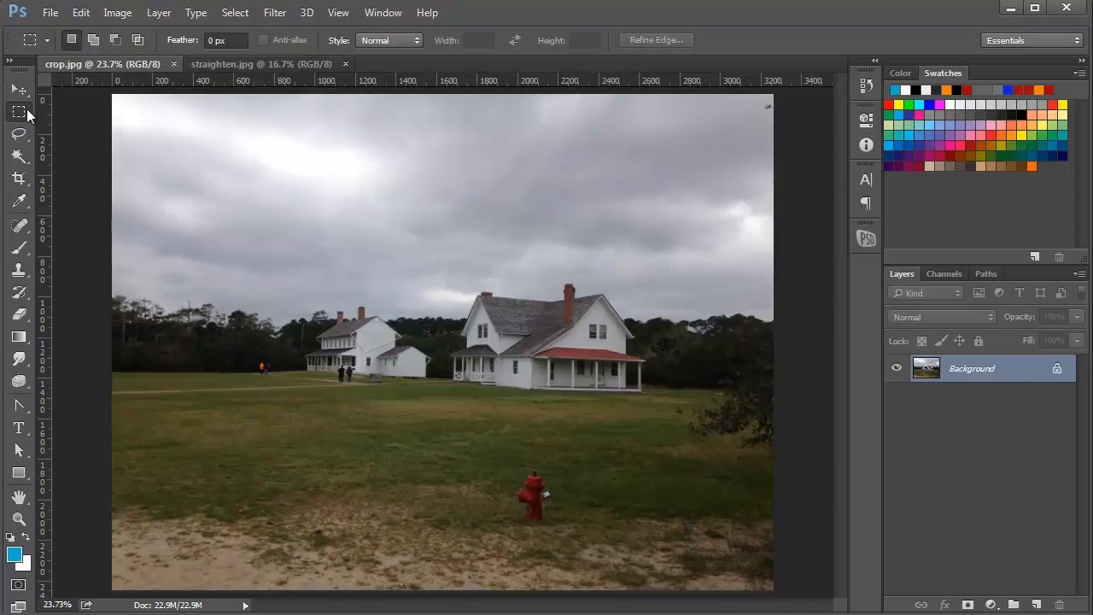
left_click_drag(254, 146, 704, 538)
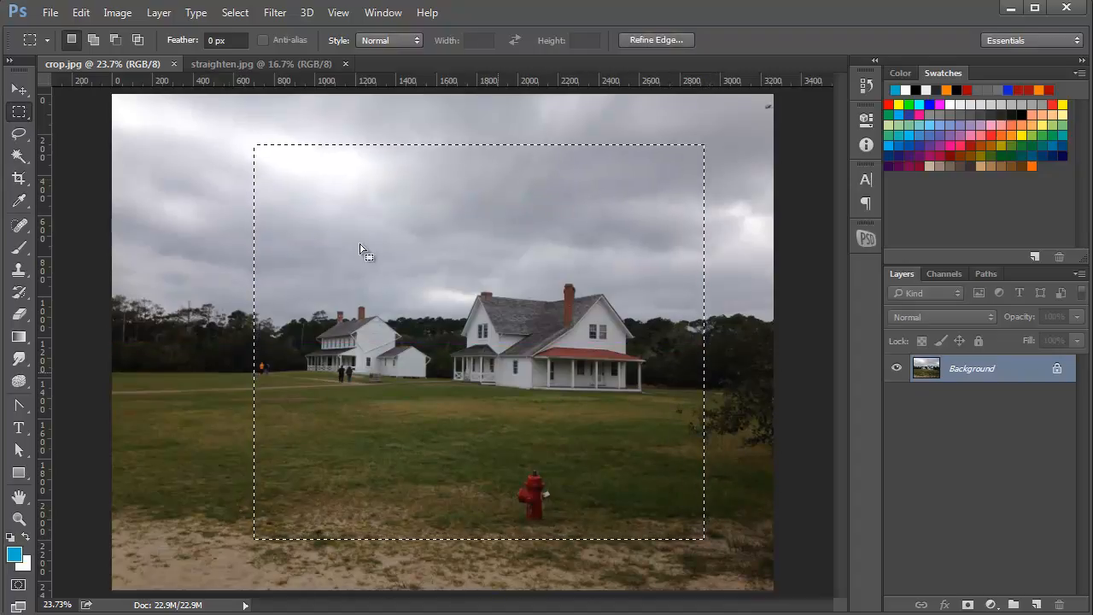
Crop the photo to the marquee selection and undo that crop
left_click(116, 13)
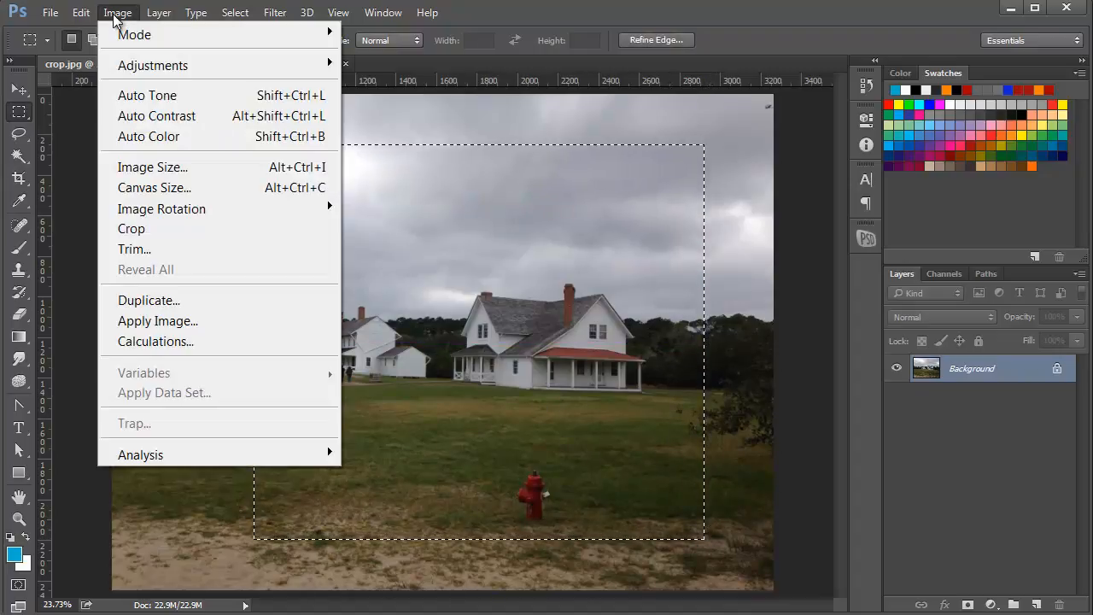
left_click(142, 230)
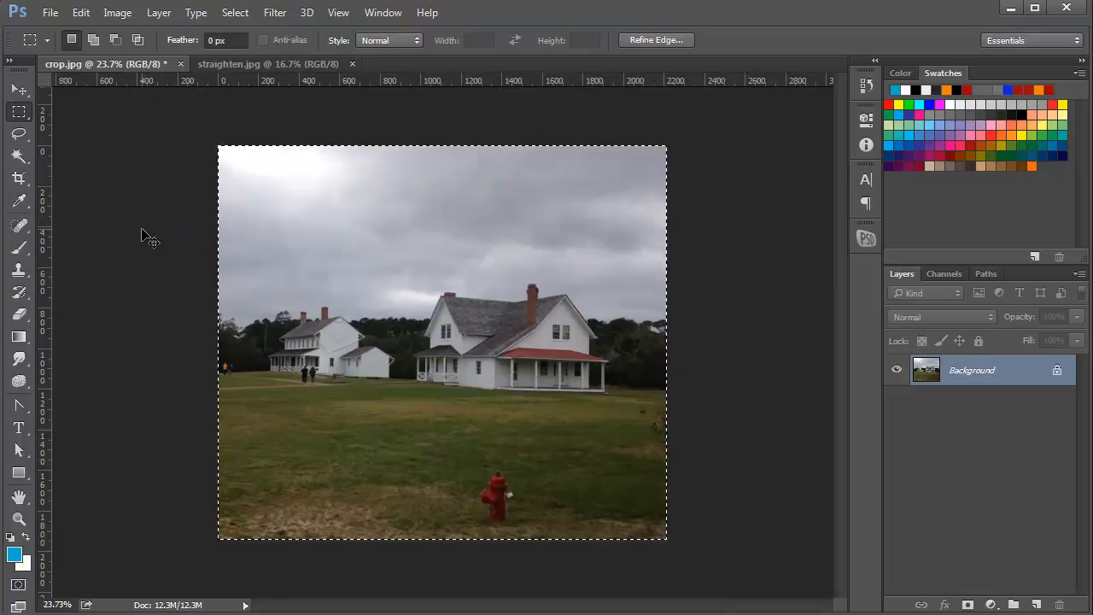
key("ctrl+z")
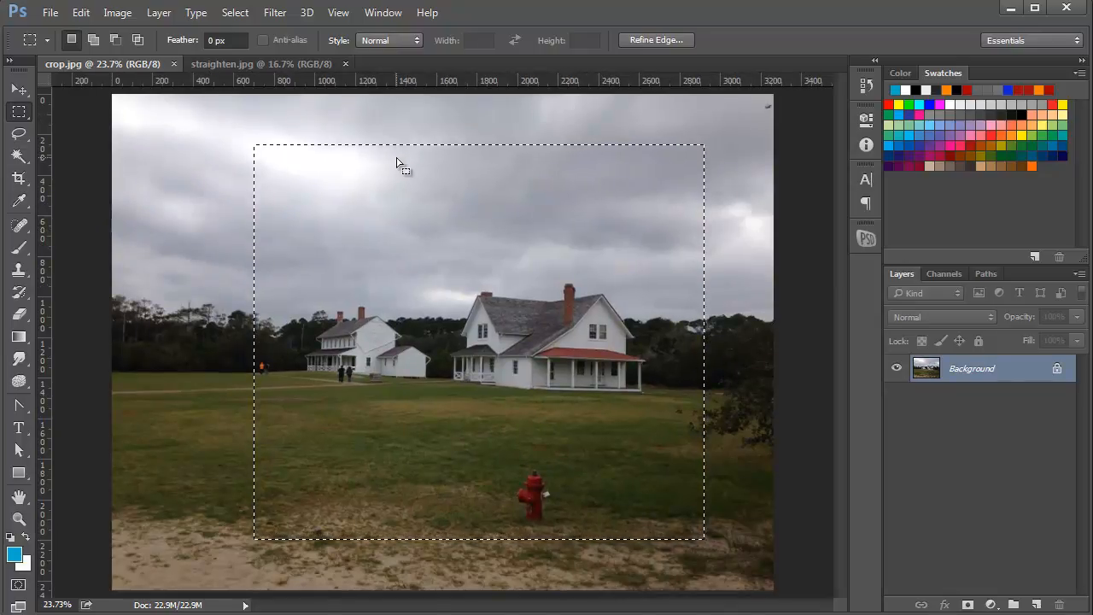
Transform the marquee selection, pulling in its right edge and lowering its top edge to about 91% width and 76% height
left_click(236, 13)
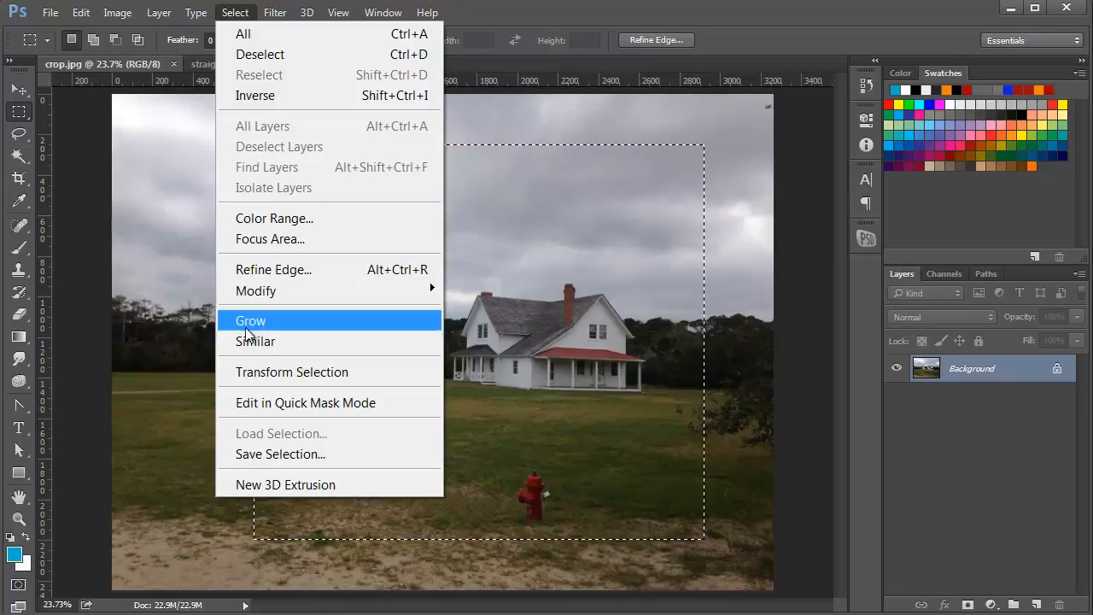
mouse_move(339, 291)
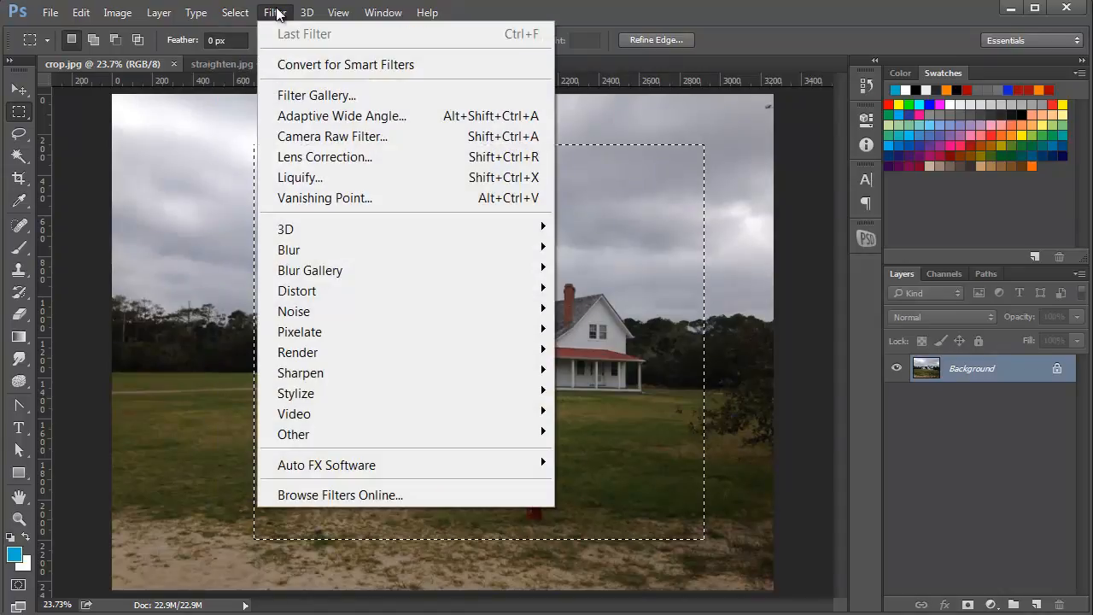
mouse_move(357, 26)
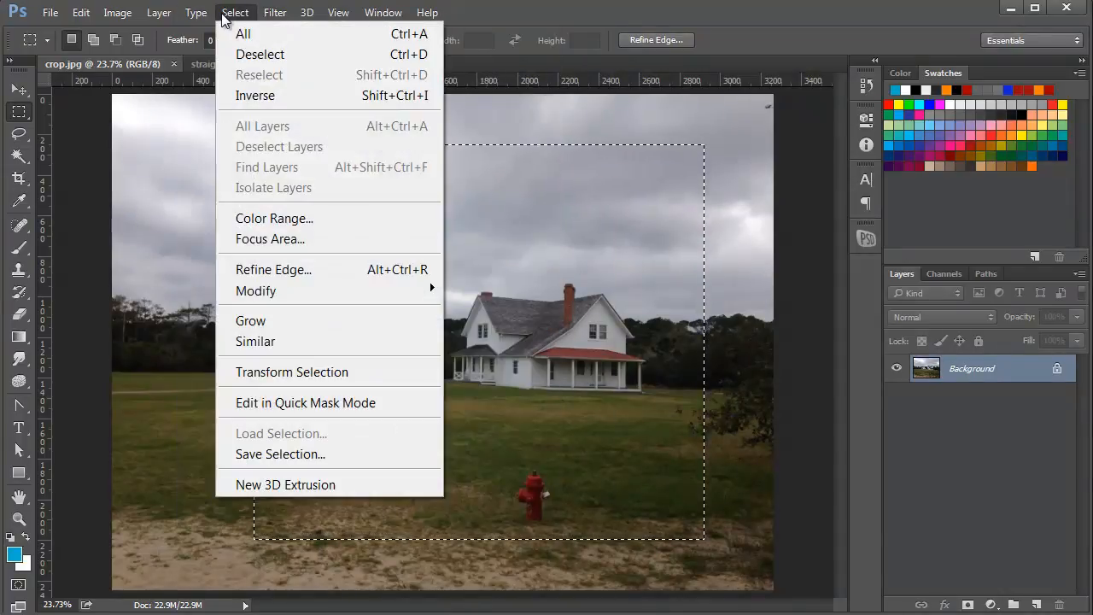
left_click(226, 18)
left_click(225, 16)
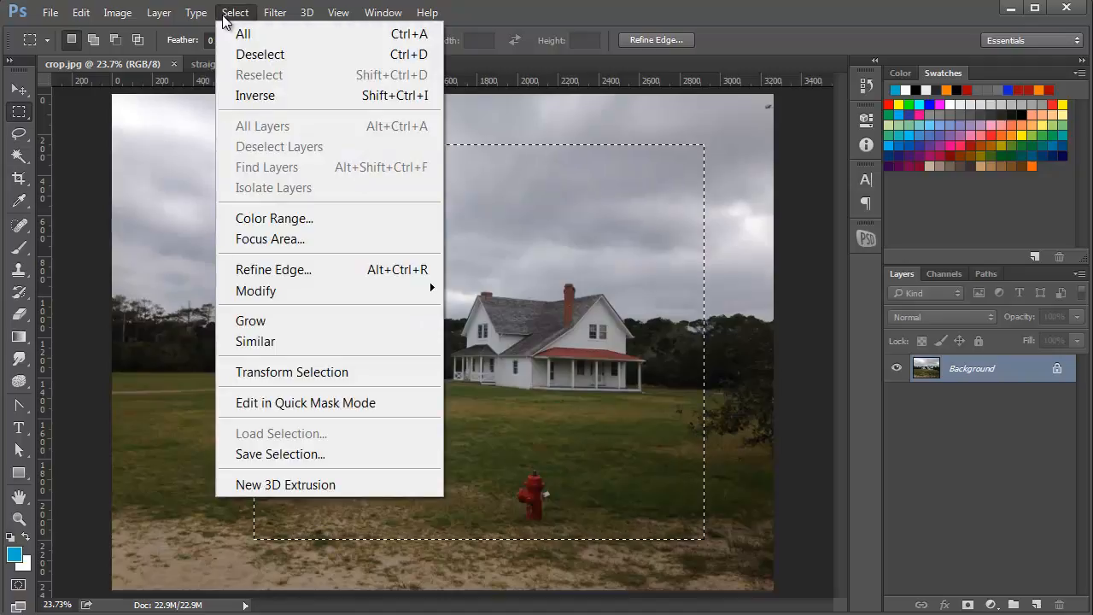
left_click(327, 373)
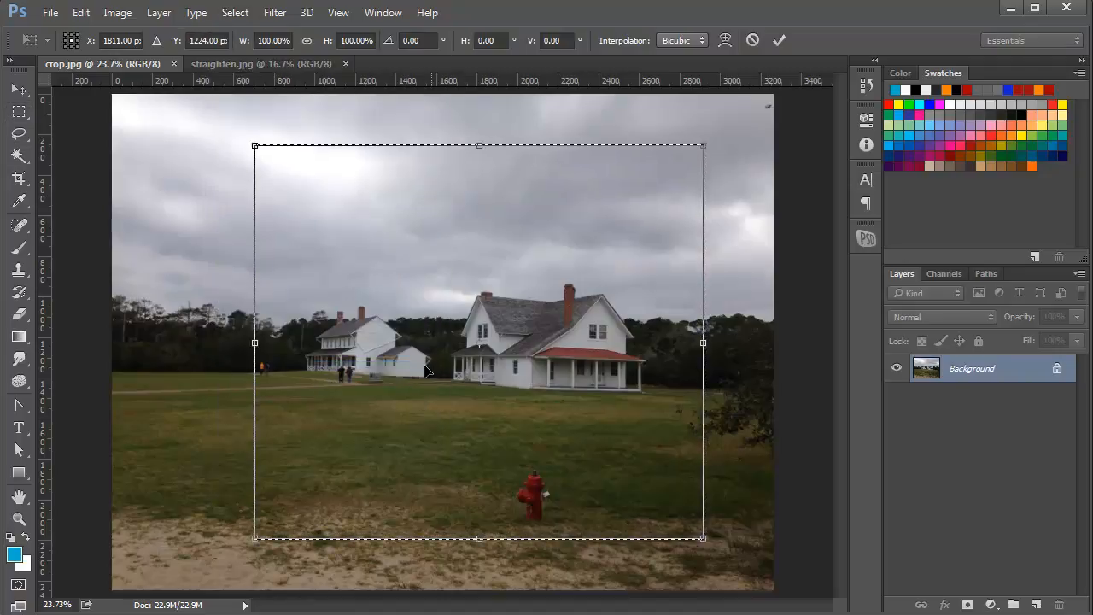
left_click_drag(703, 348, 668, 342)
left_click_drag(461, 146, 476, 228)
left_click_drag(669, 227, 662, 240)
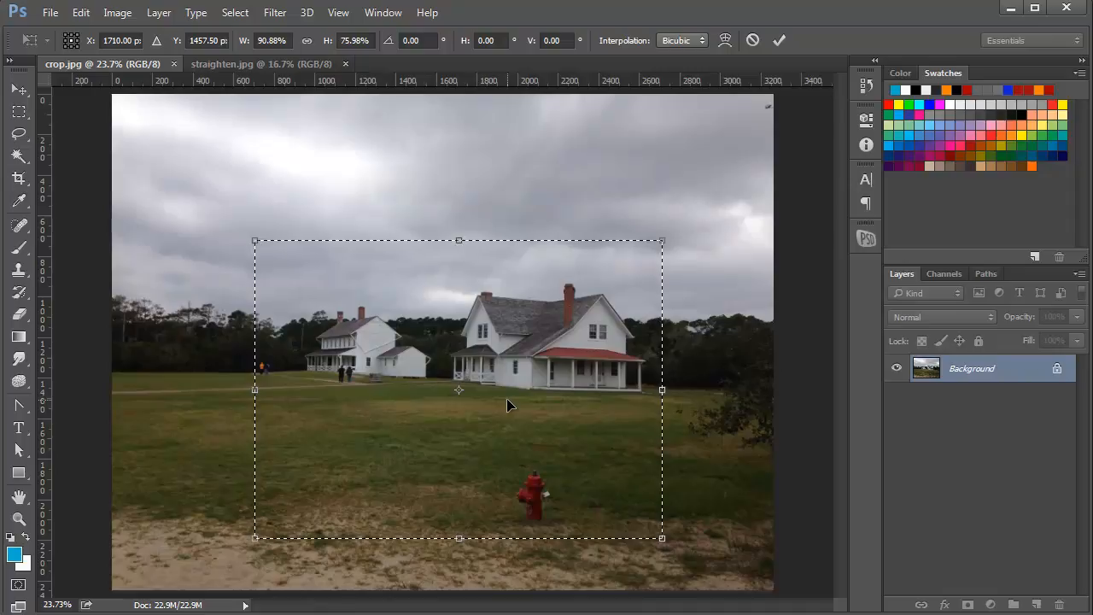
key("Return")
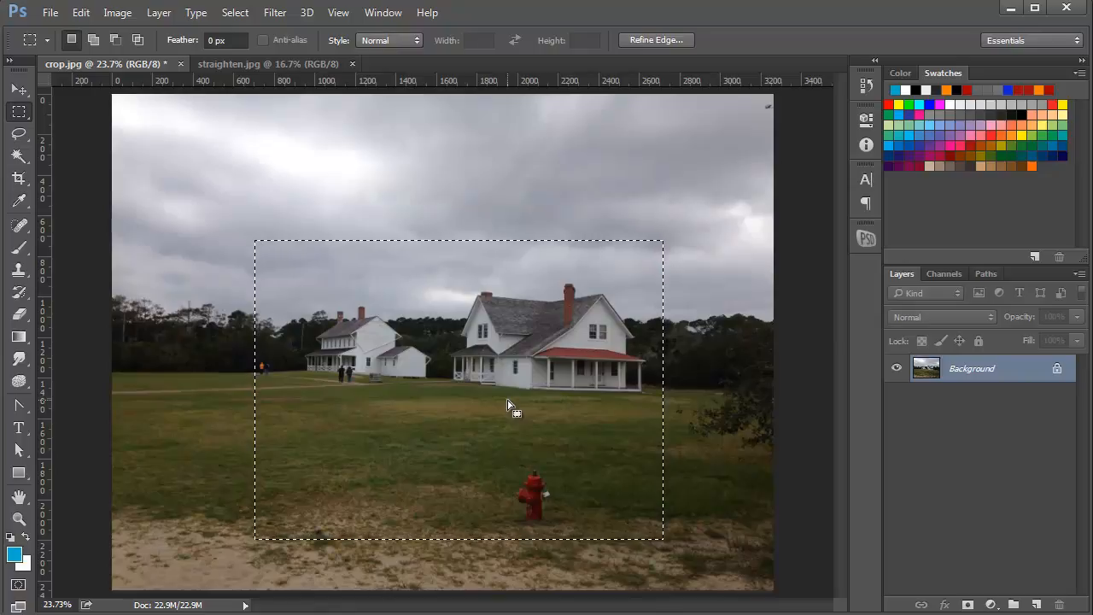
Crop the photo to the resized marquee selection
left_click(128, 17)
left_click(128, 228)
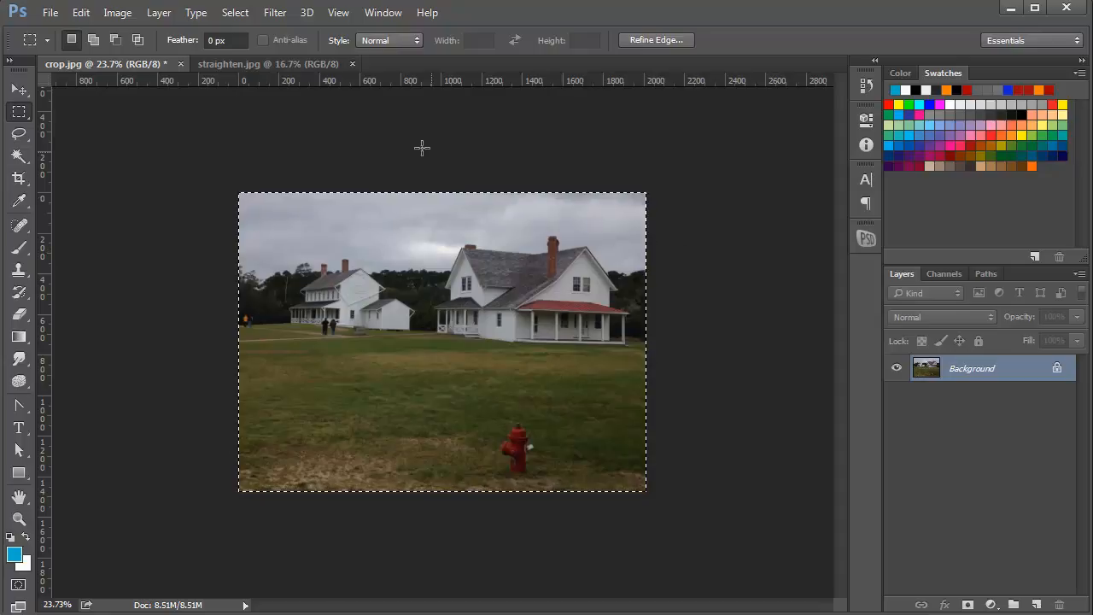
Switch to the straighten.jpg photo and activate the Crop tool
left_click(239, 63)
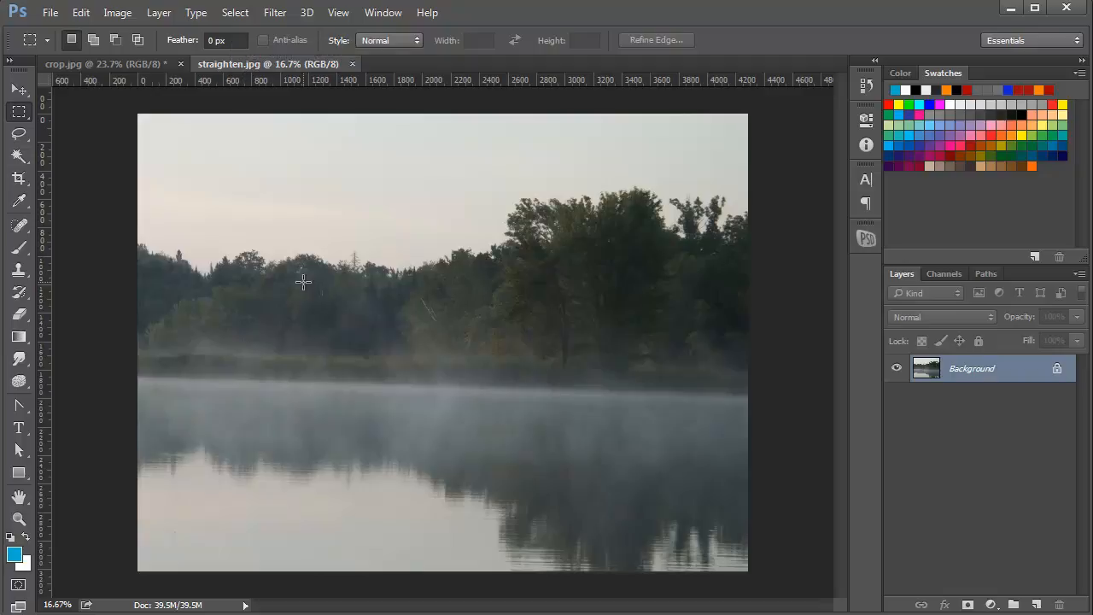
left_click(18, 178)
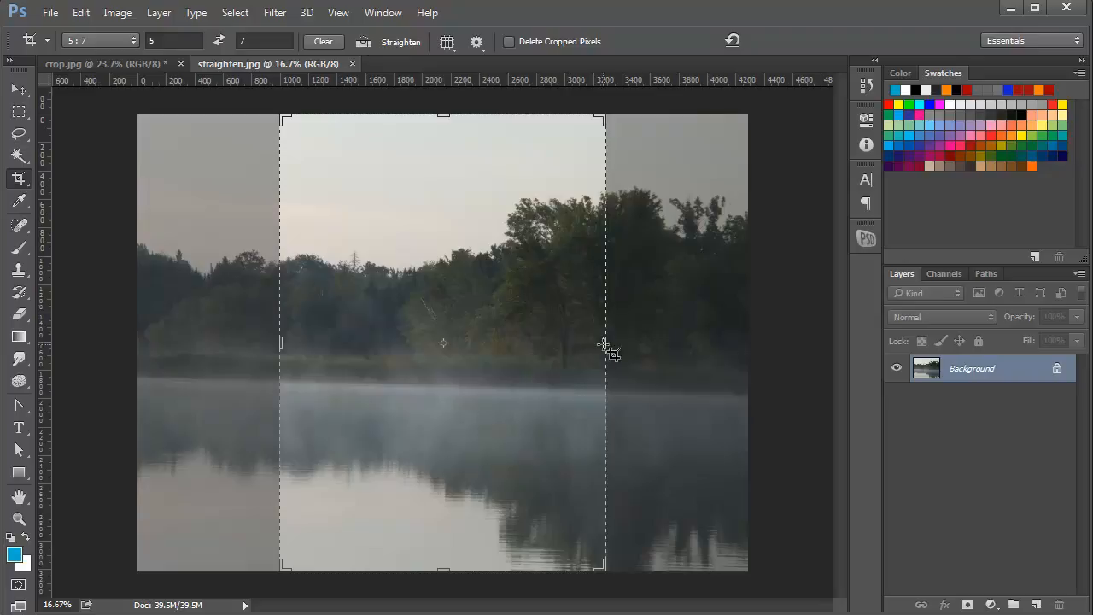
left_click_drag(606, 340, 676, 342)
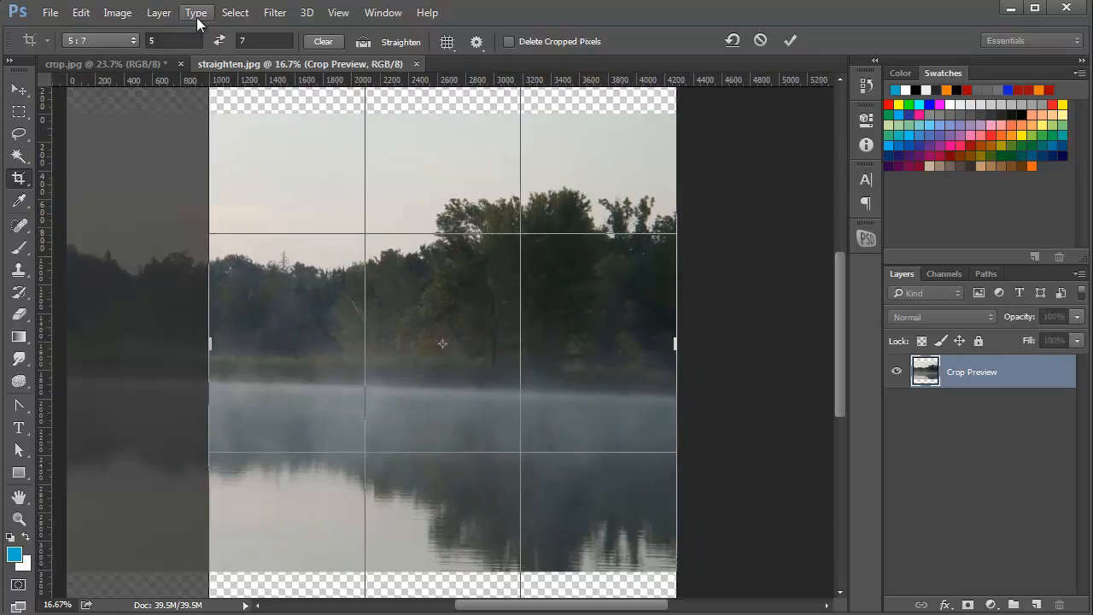
left_click(134, 50)
left_click(124, 66)
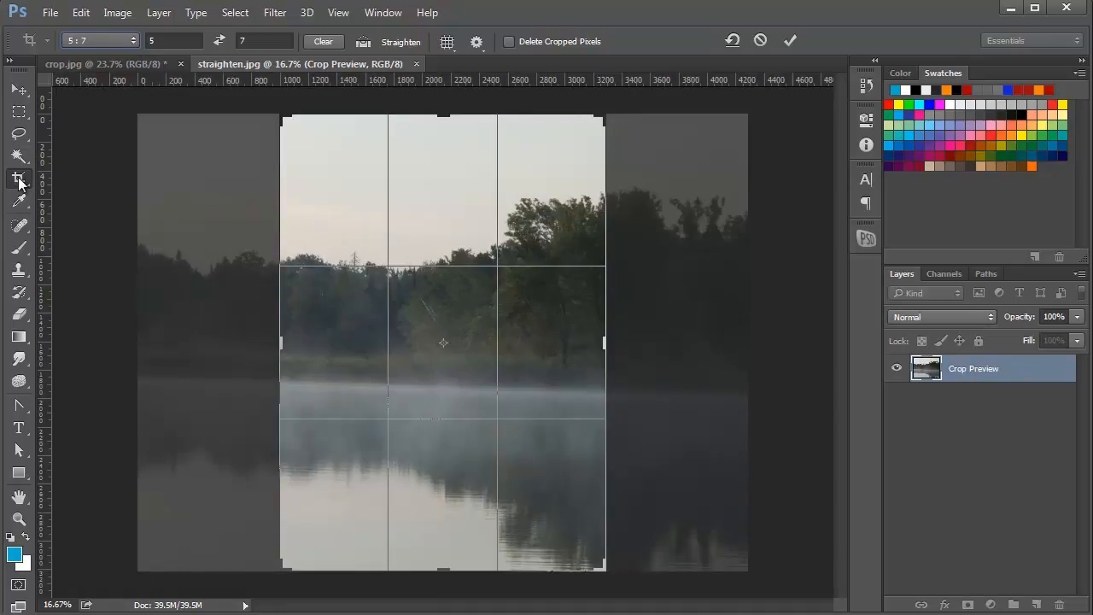
Set the crop preset to Ratio without values, discard the pending 5:7 crop, and reactivate the Crop tool with a full-image frame
left_click(132, 40)
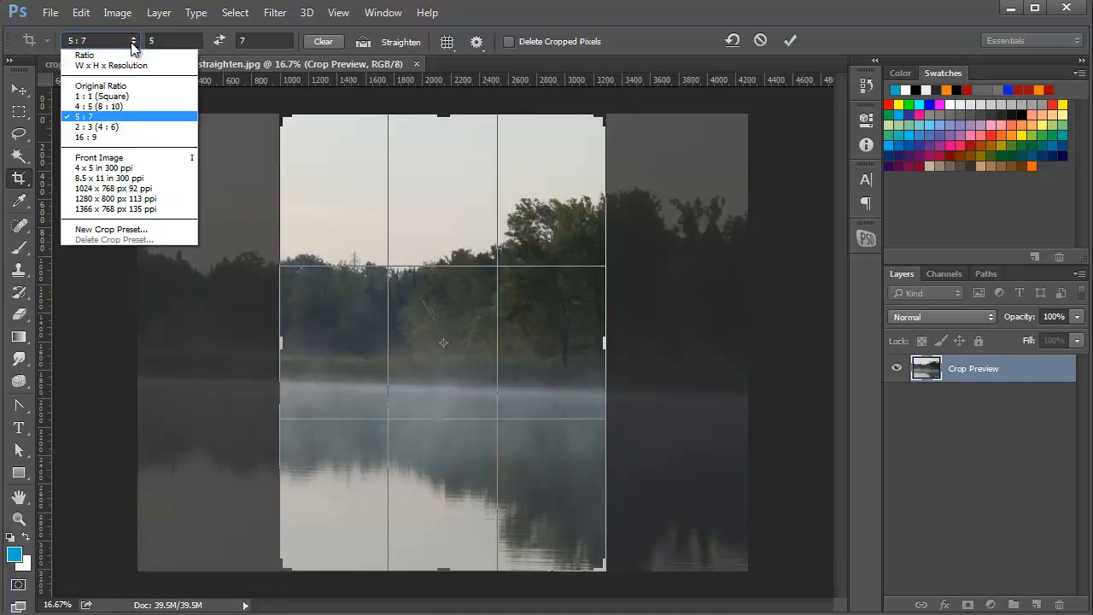
left_click(125, 58)
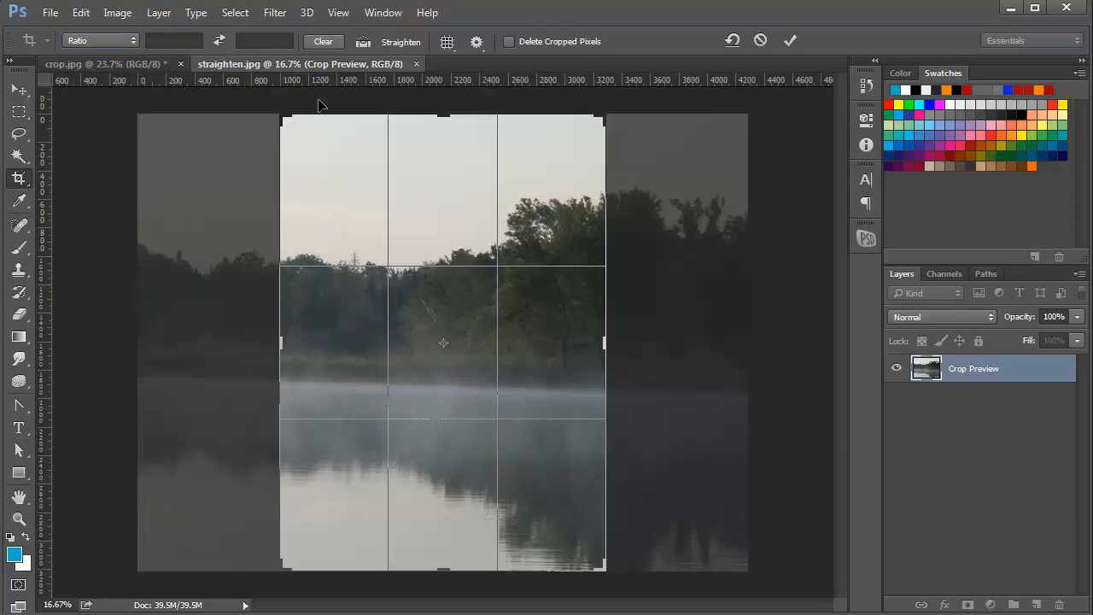
left_click(26, 89)
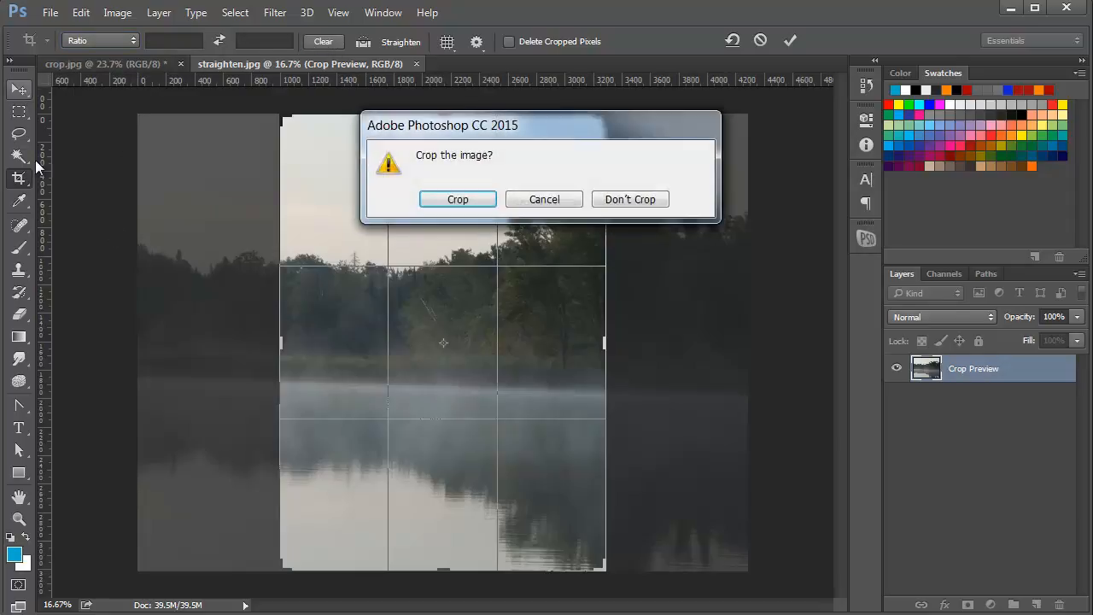
left_click(628, 199)
left_click(20, 180)
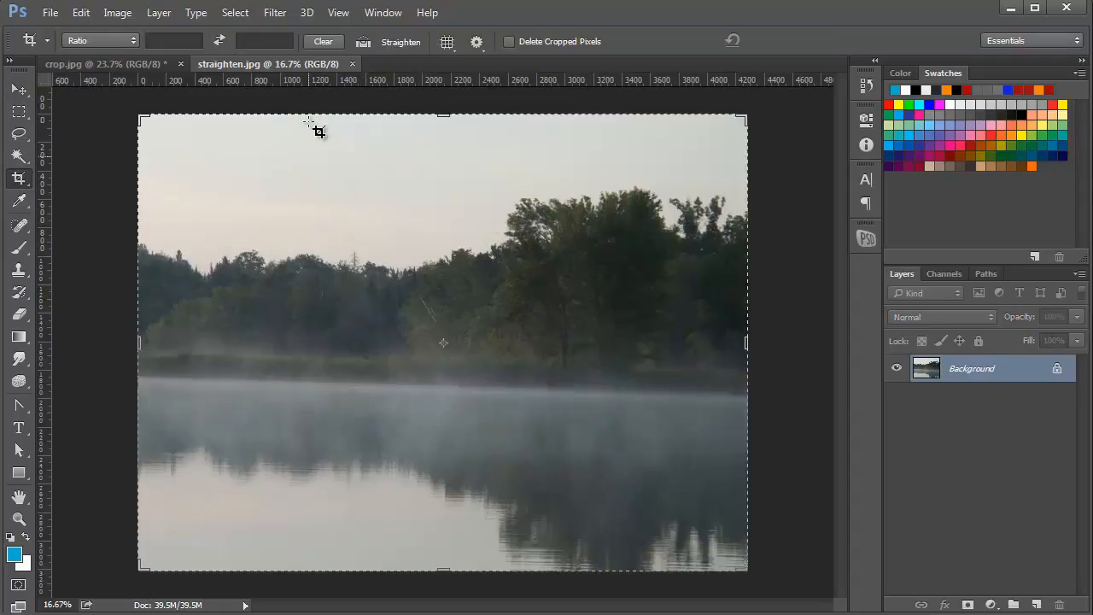
Straighten the lake photo by drawing a Straighten line along the waterline of the far shore
left_click(363, 43)
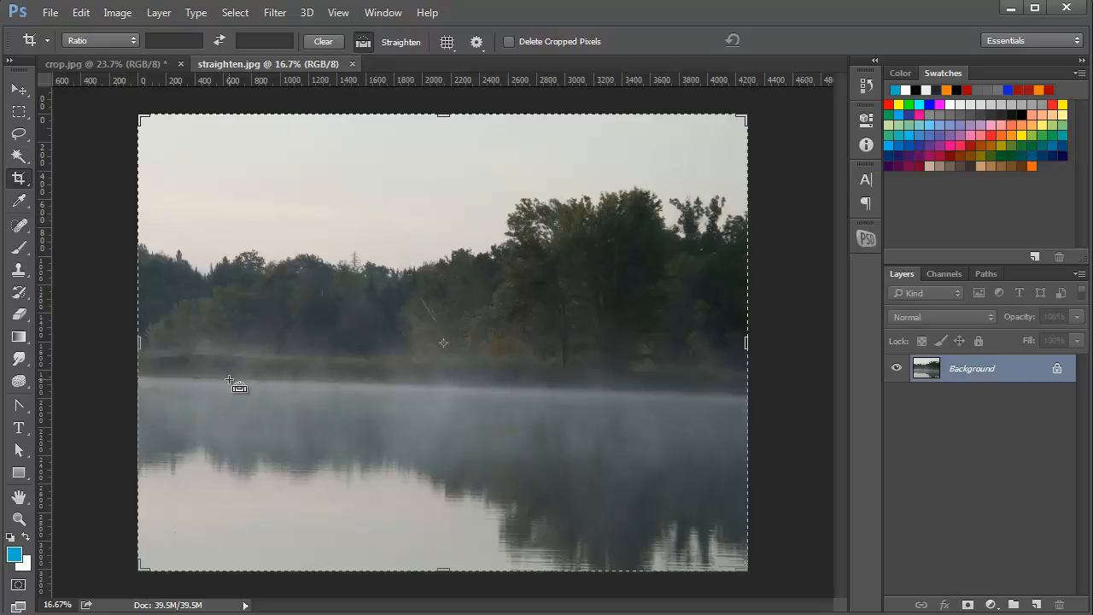
left_click_drag(229, 379, 650, 391)
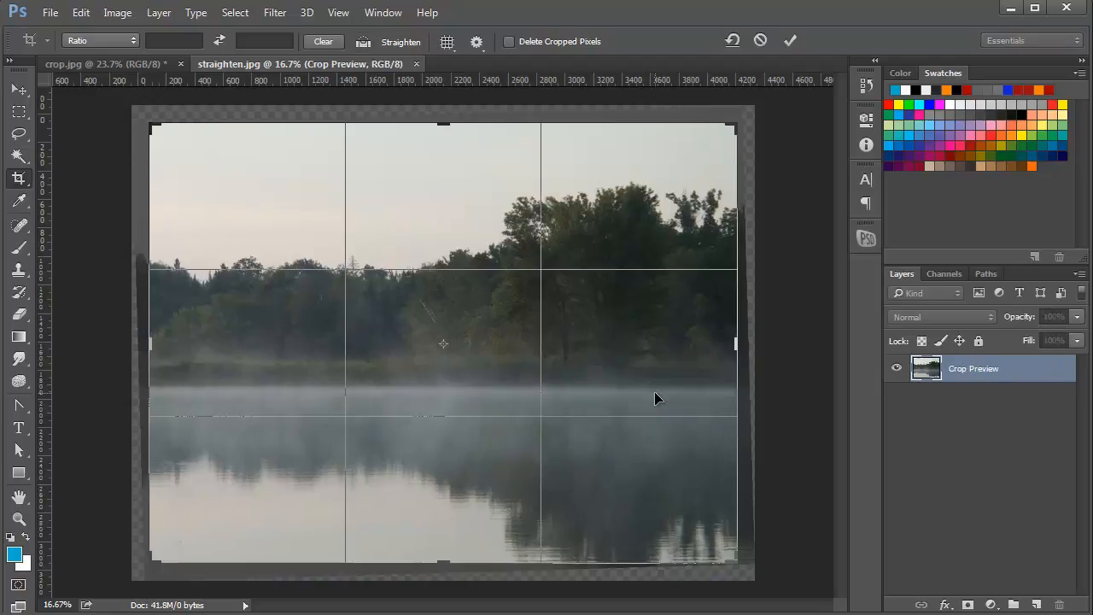